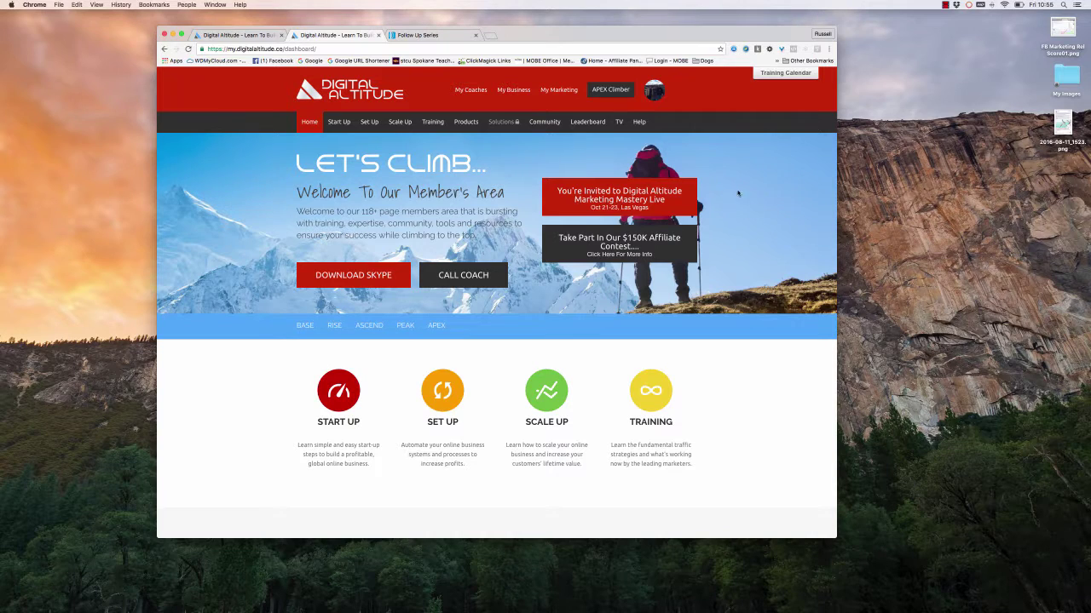
# - Go to My Marketing > My List in Digital Altitude and open 'Update My Aweber Settings'
pyautogui.click(562, 97)
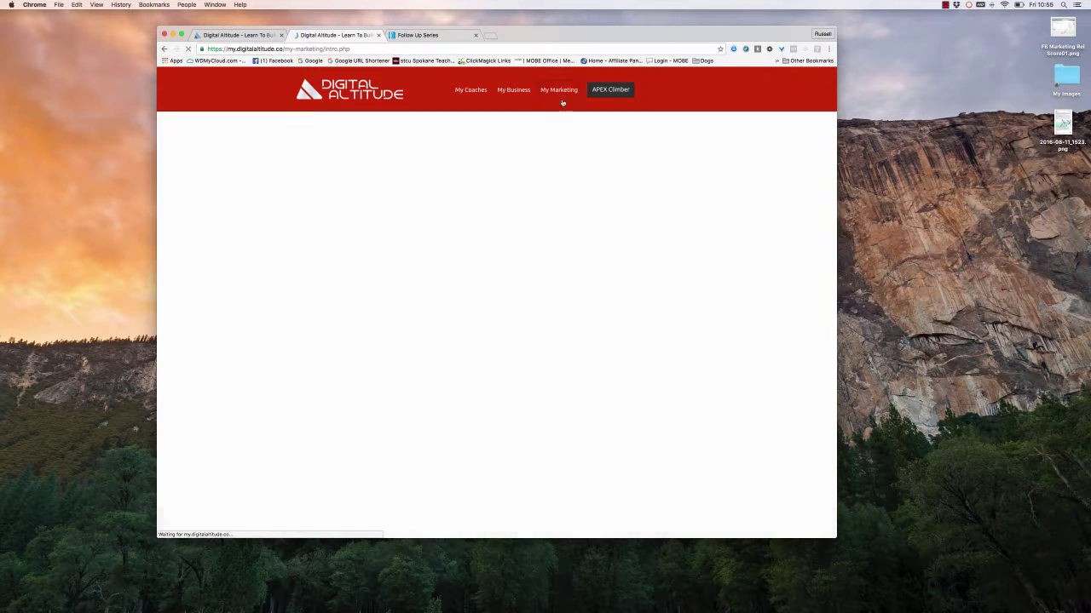
pyautogui.click(500, 326)
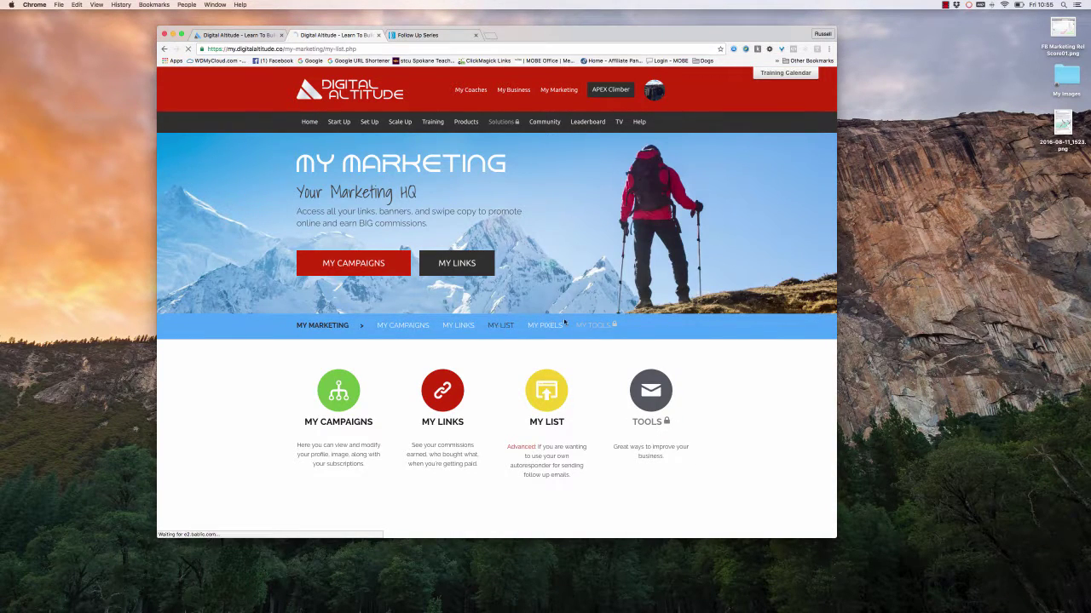
pyautogui.scroll(-2, 285, 378)
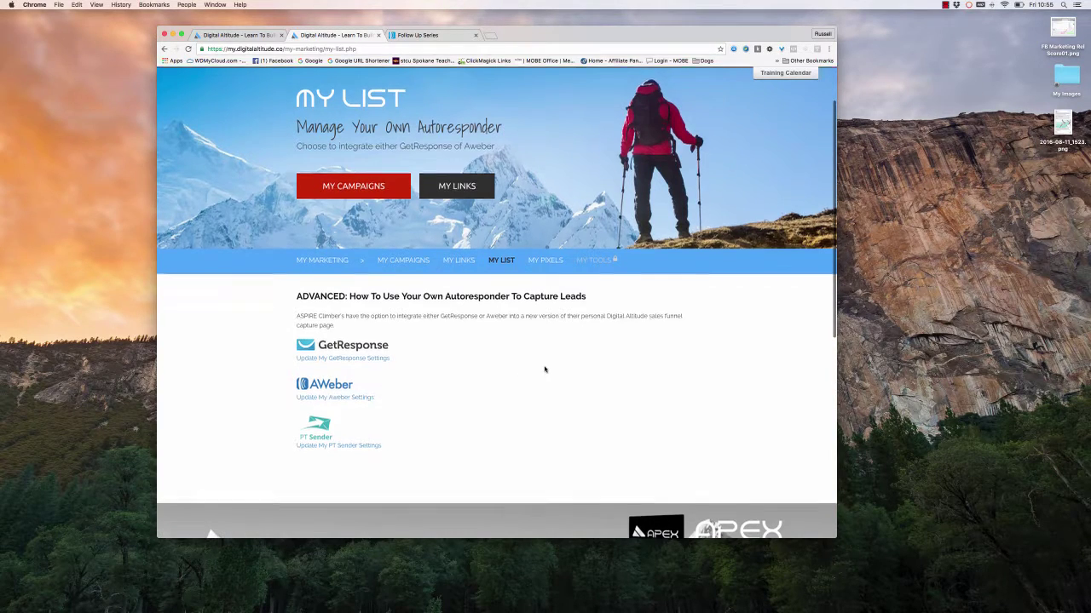
pyautogui.scroll(1, 541, 370)
pyautogui.click(335, 438)
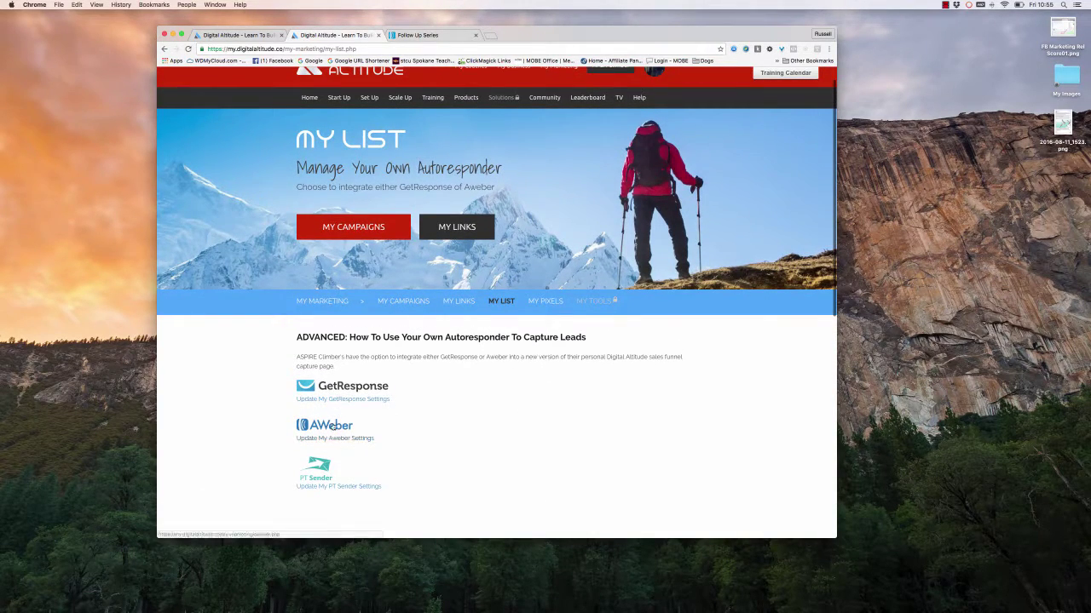
pyautogui.scroll(-2, 708, 359)
pyautogui.scroll(-1, 708, 359)
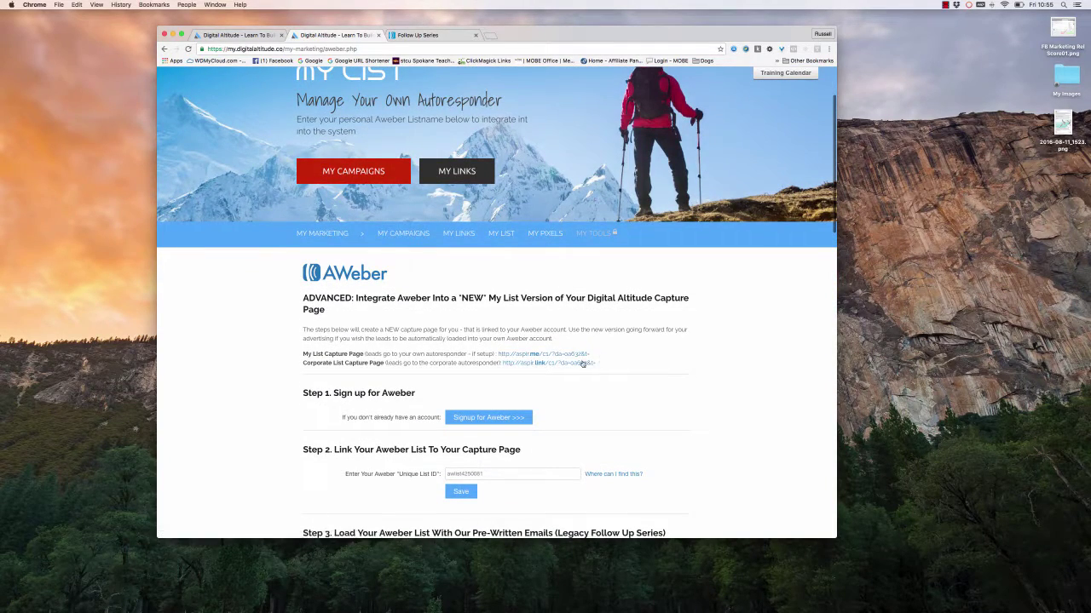
pyautogui.scroll(5, 629, 357)
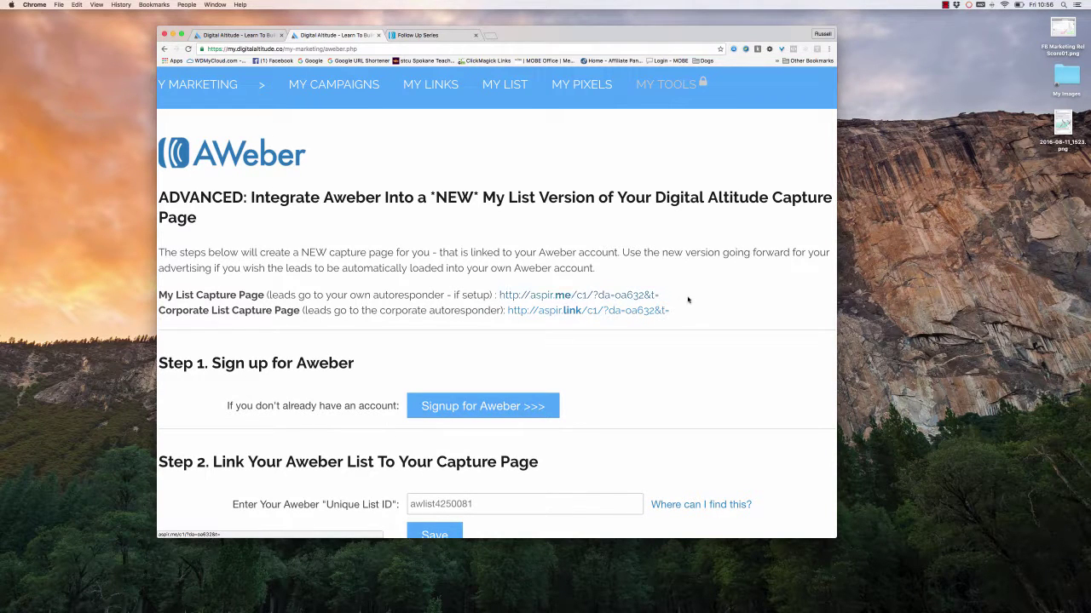
pyautogui.scroll(-5, 688, 299)
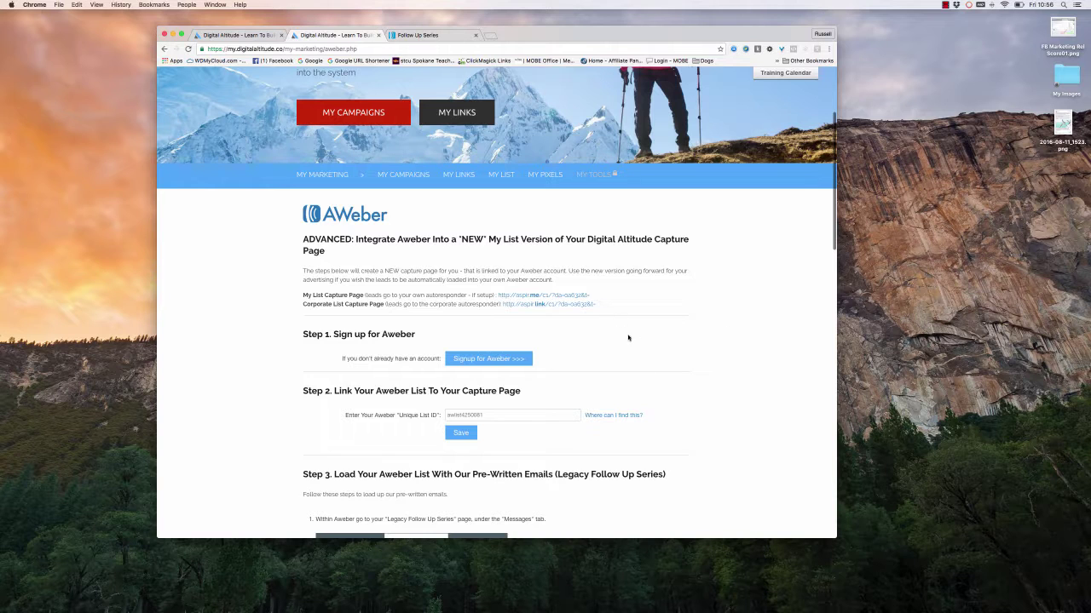
pyautogui.scroll(-2, 699, 392)
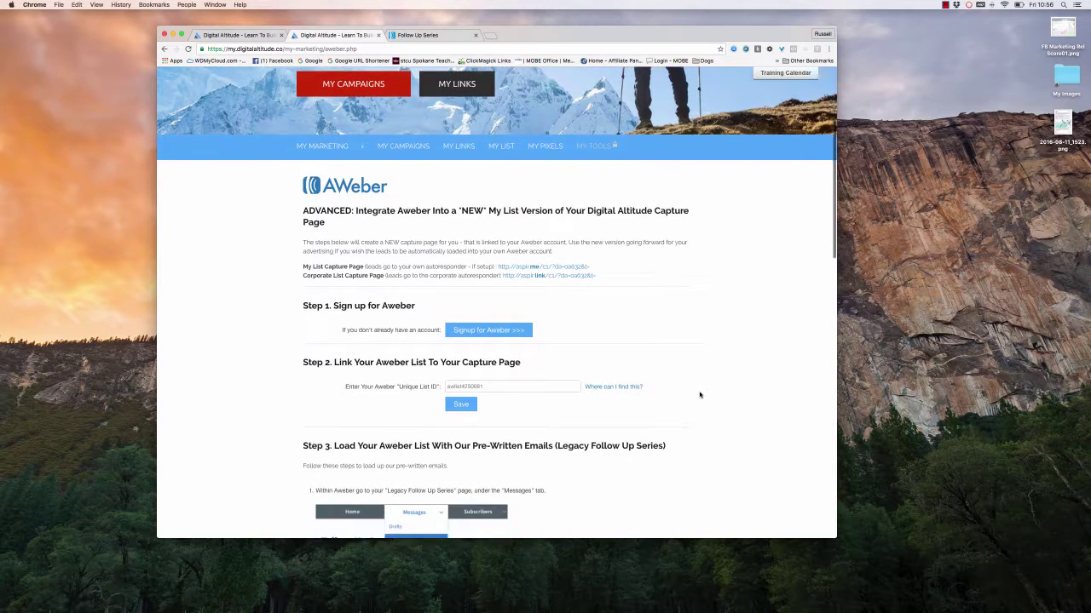
pyautogui.scroll(-1, 700, 393)
pyautogui.scroll(2, 701, 392)
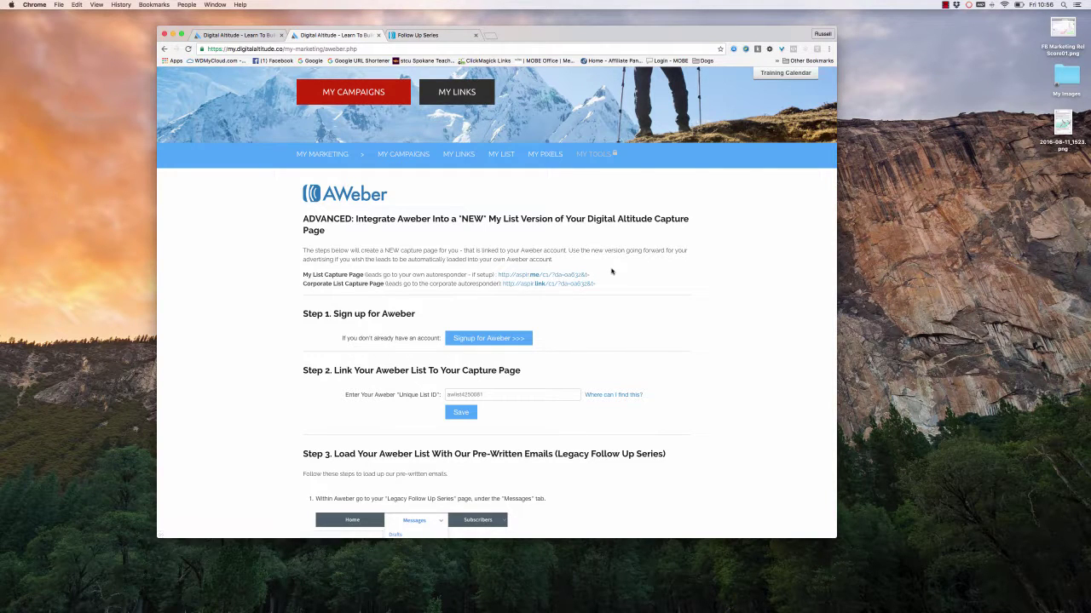
pyautogui.scroll(3, 610, 271)
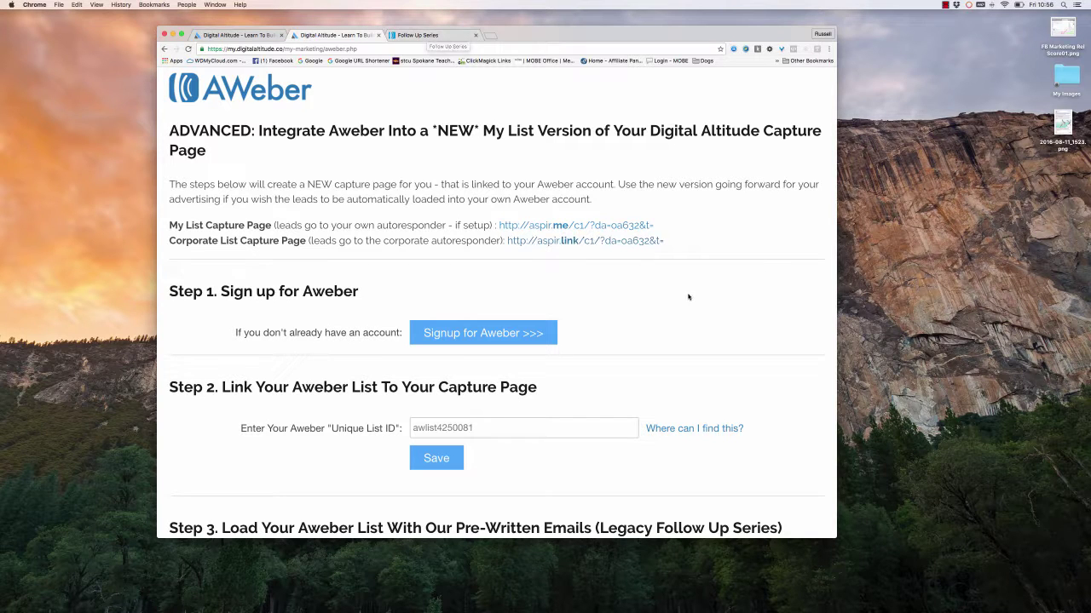
pyautogui.hotkey('ctrl', 'Tab')
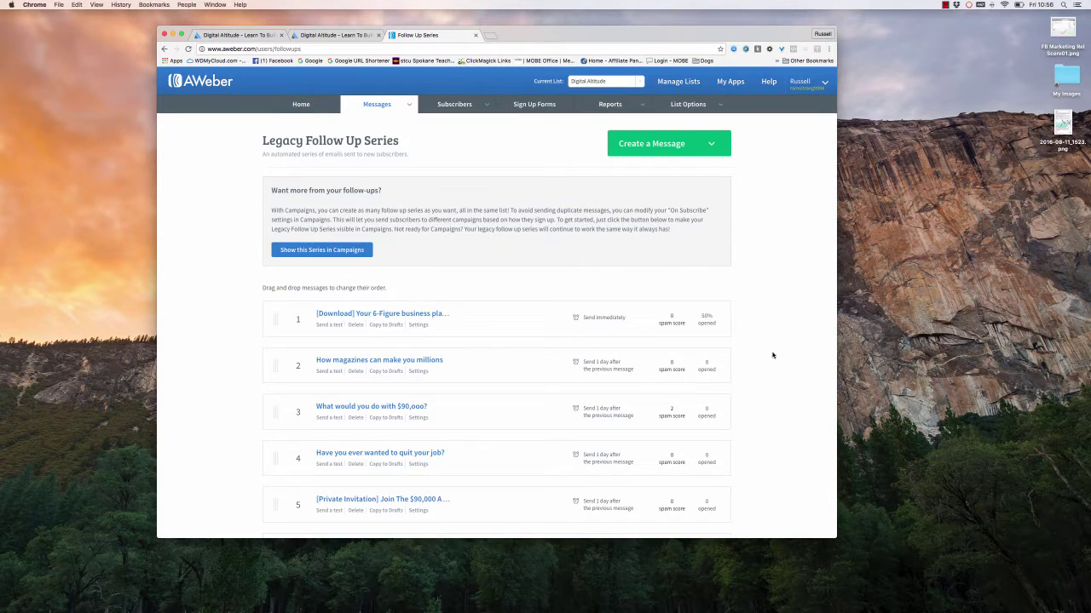
pyautogui.scroll(-2, 773, 356)
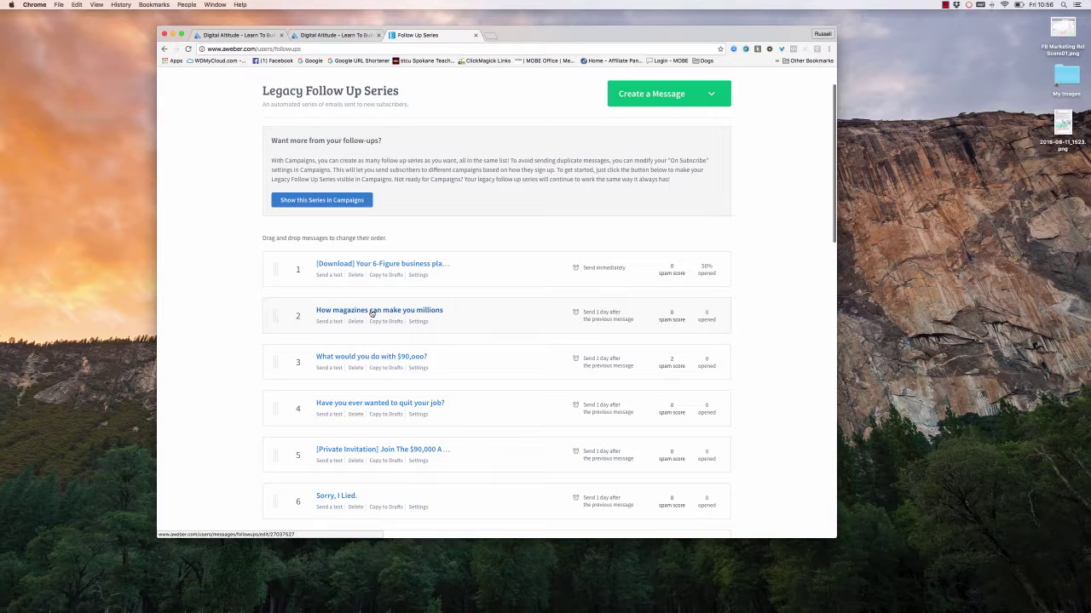
pyautogui.click(337, 36)
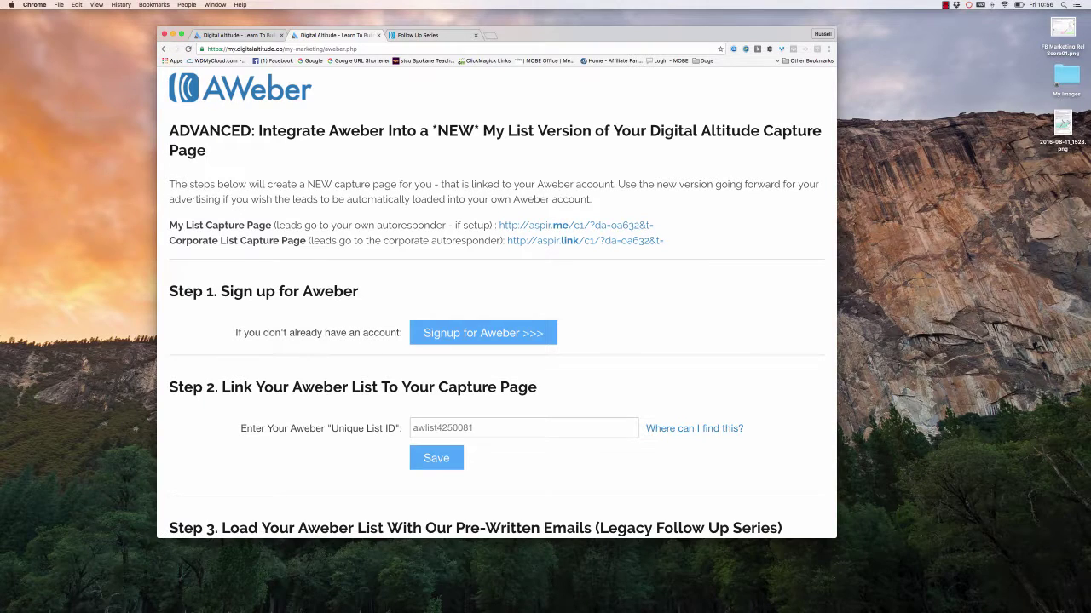
# - Open the 'DA Affiliate Links' document from Finder and move its window aside
pyautogui.press('super+Tab')
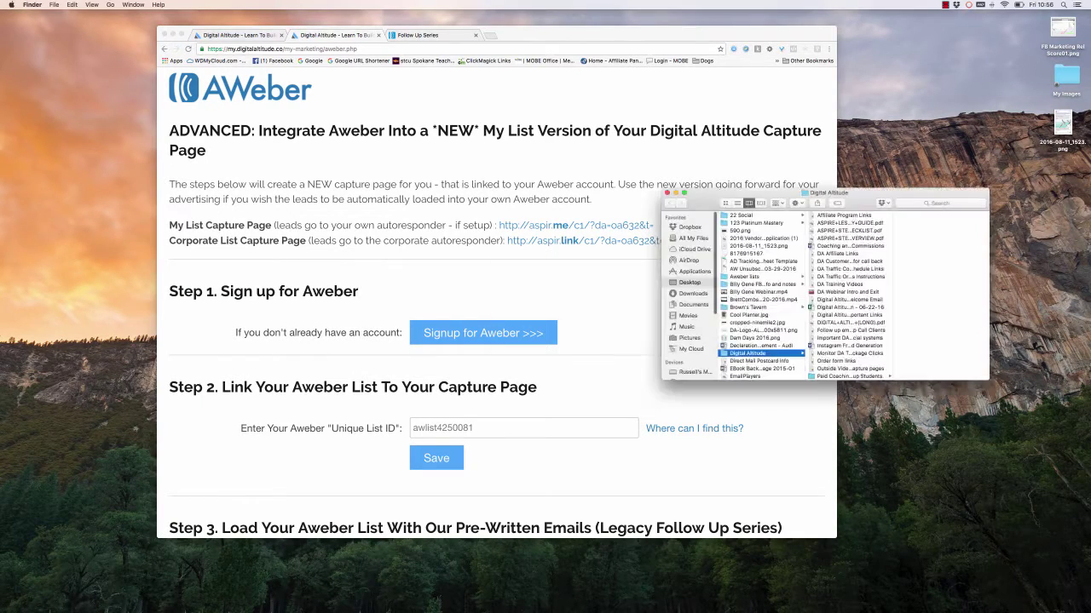
pyautogui.doubleClick(858, 259)
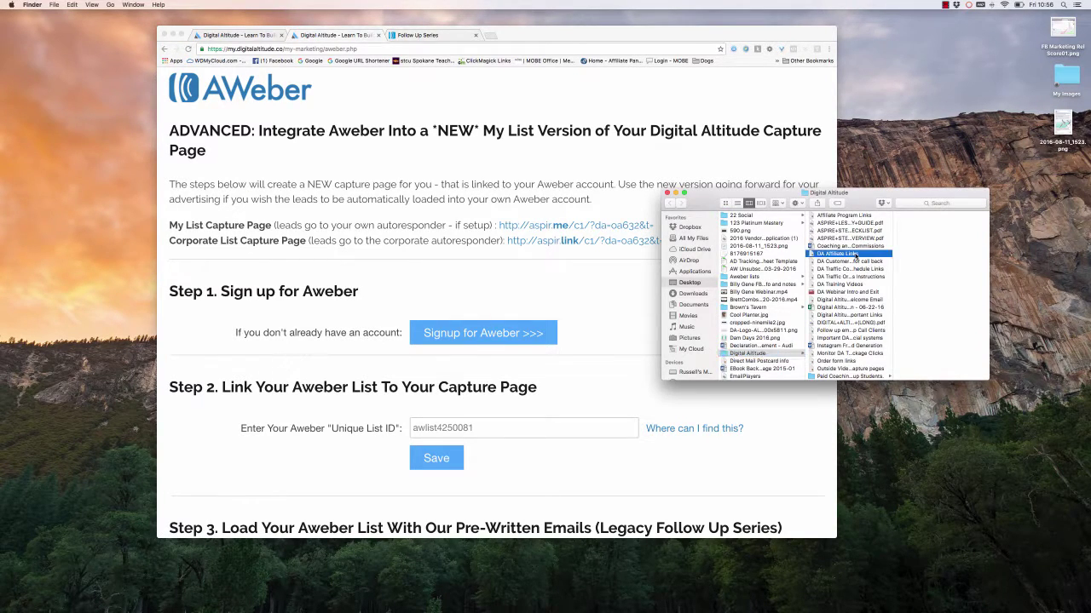
pyautogui.click(668, 193)
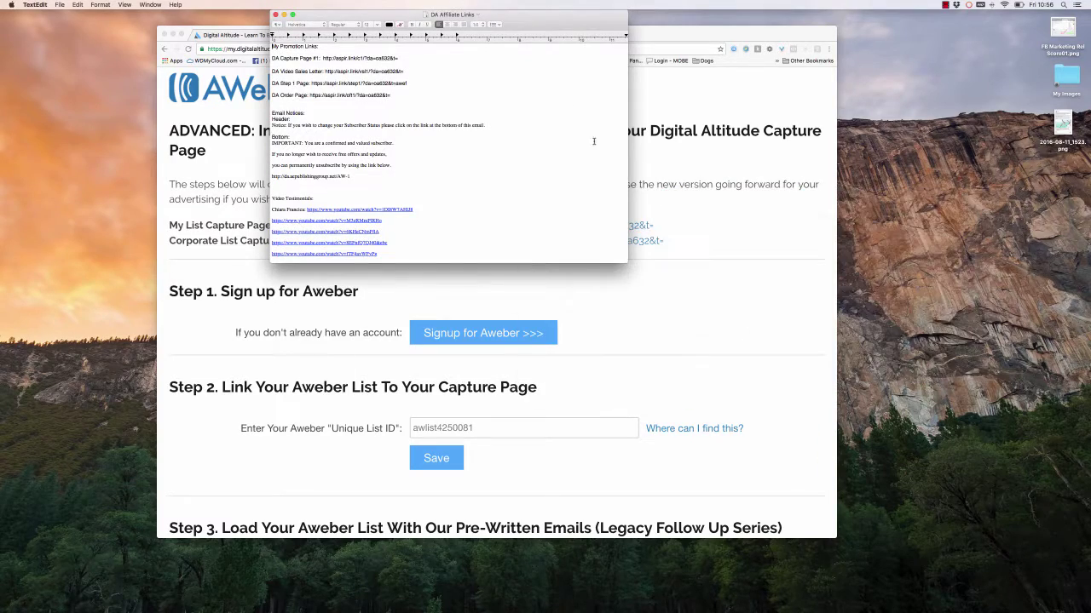
pyautogui.moveTo(502, 21); pyautogui.dragTo(709, 243)
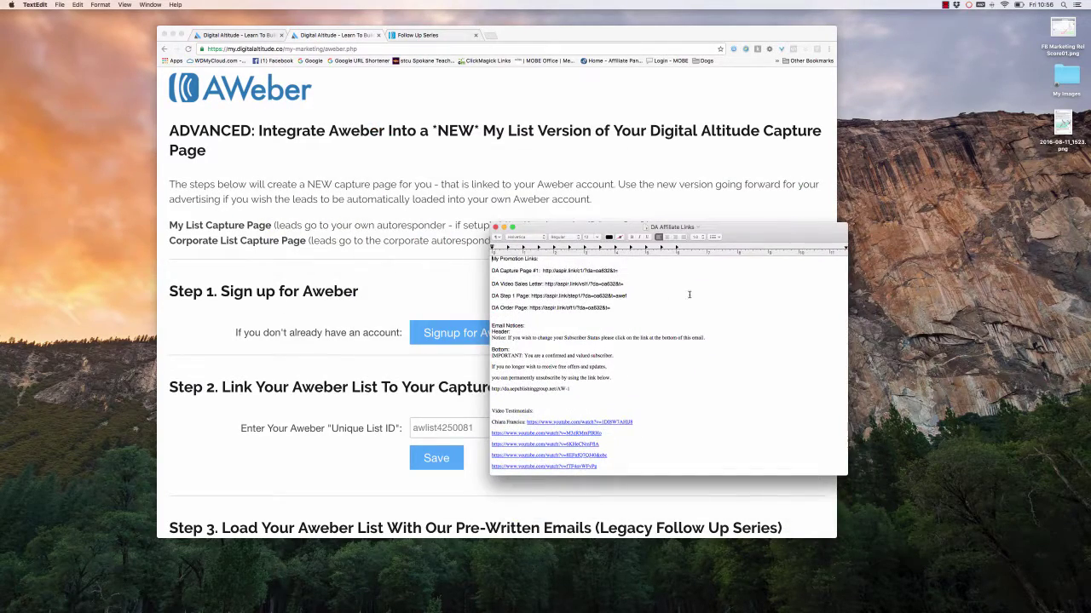
pyautogui.scroll(3, 689, 295)
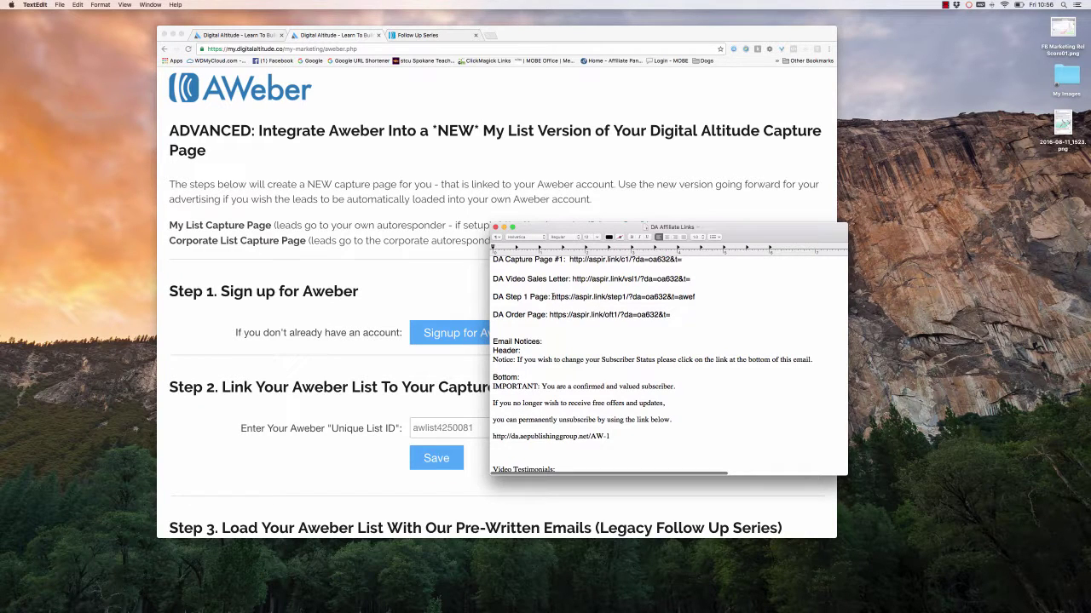
# - Copy the tracking parameters from the DA Step 1 Page URL, then close the document
pyautogui.moveTo(551, 297); pyautogui.dragTo(698, 297)
pyautogui.click(706, 299)
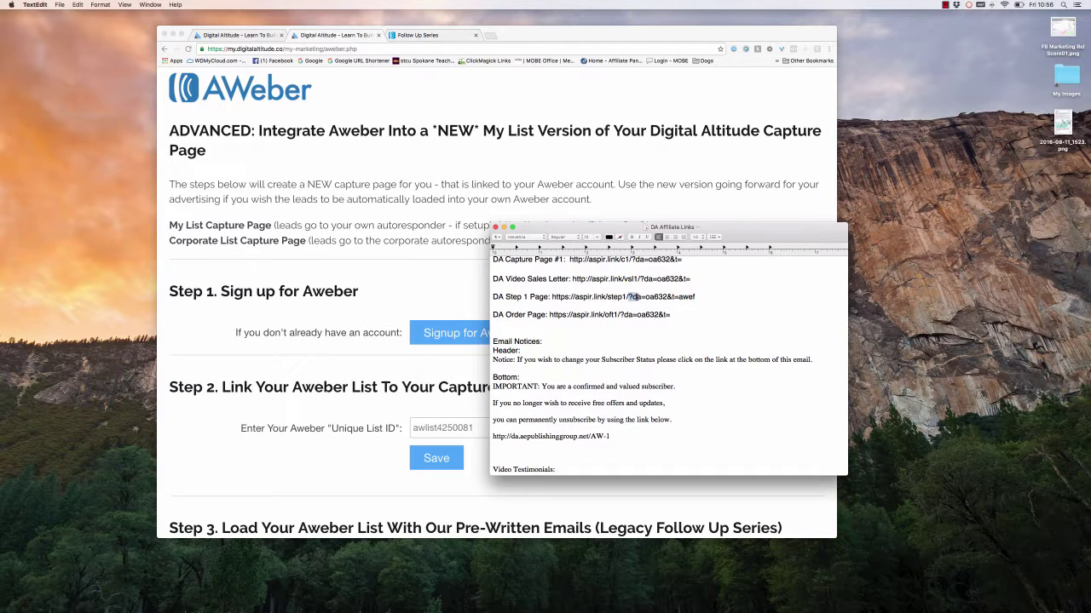
pyautogui.moveTo(629, 297); pyautogui.dragTo(697, 296)
pyautogui.rightClick(676, 296)
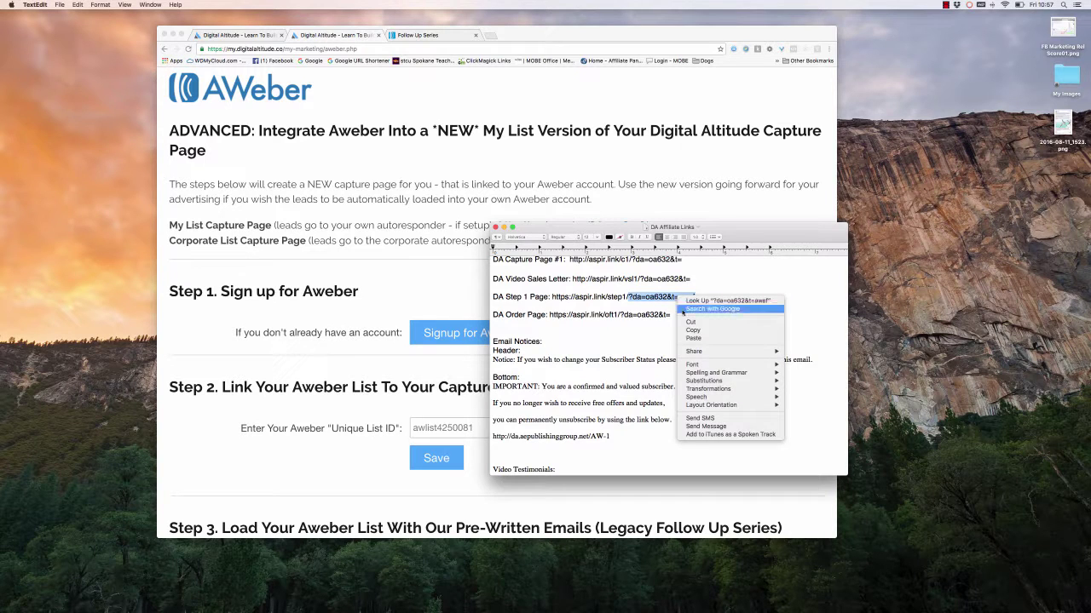
pyautogui.click(694, 327)
pyautogui.click(726, 301)
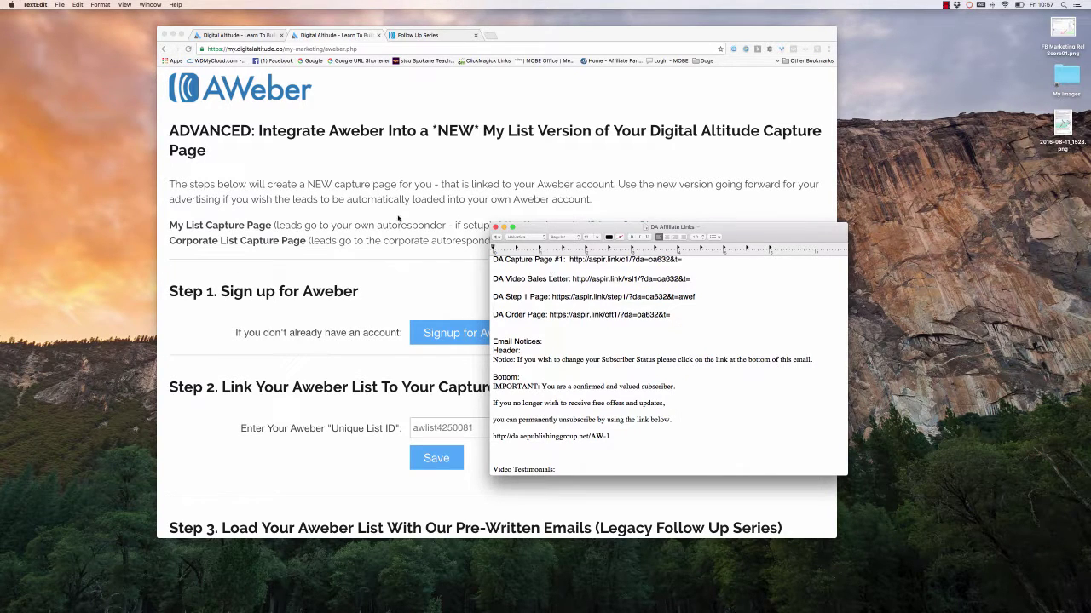
pyautogui.click(495, 229)
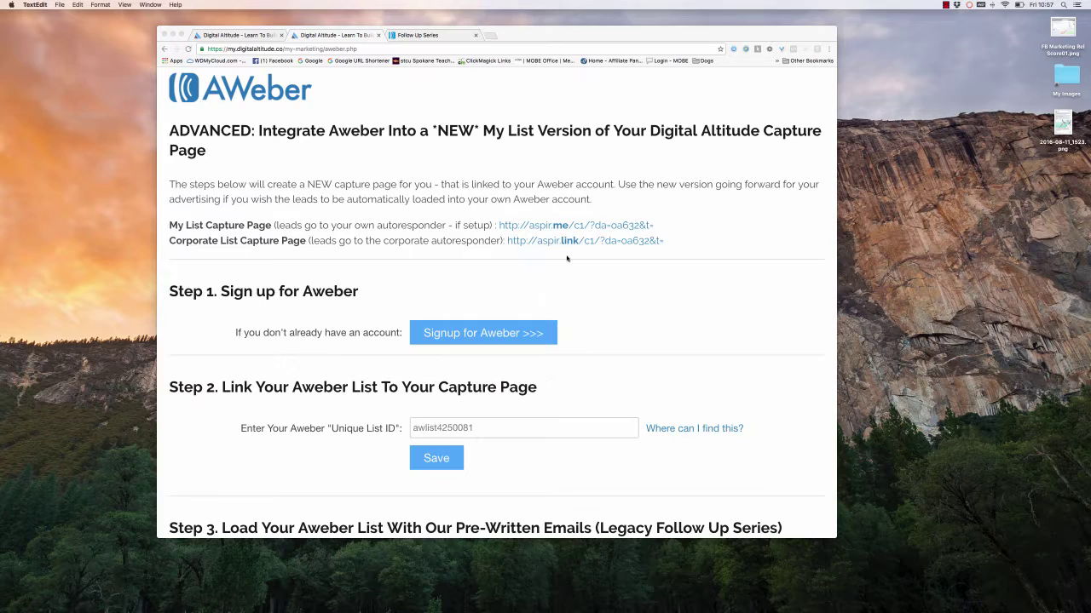
# - Open the 'How magazines can make you millions' email from the Follow Up Series list
pyautogui.click(418, 37)
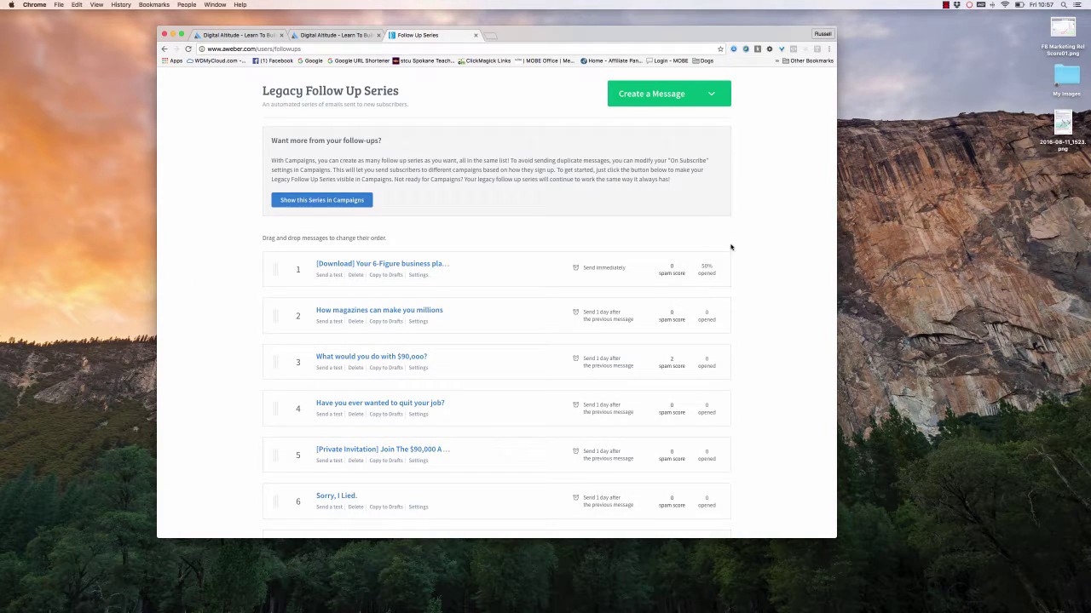
pyautogui.scroll(-2, 730, 247)
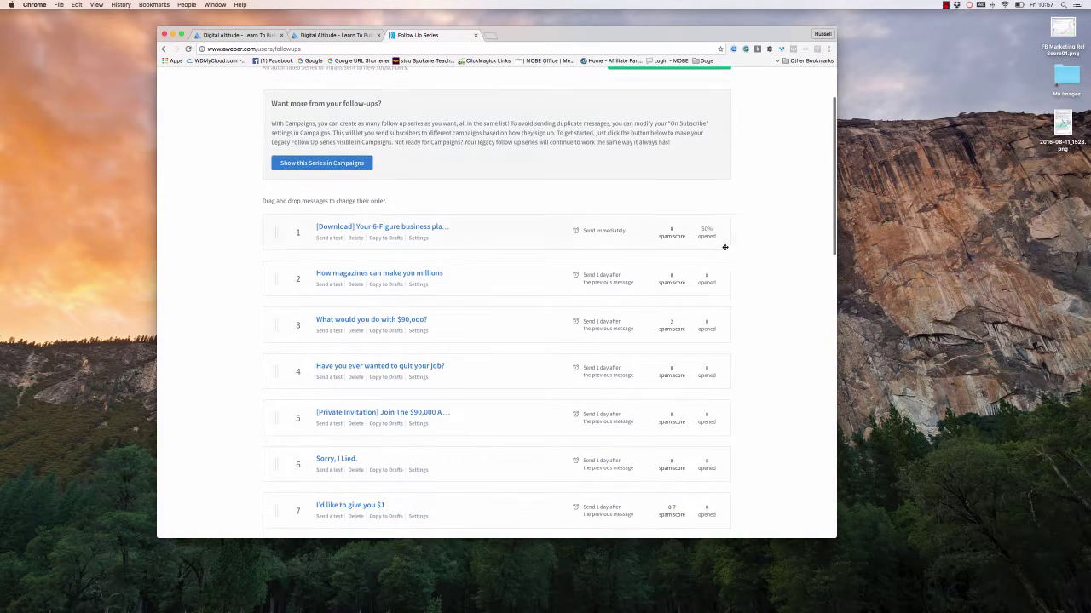
pyautogui.click(390, 280)
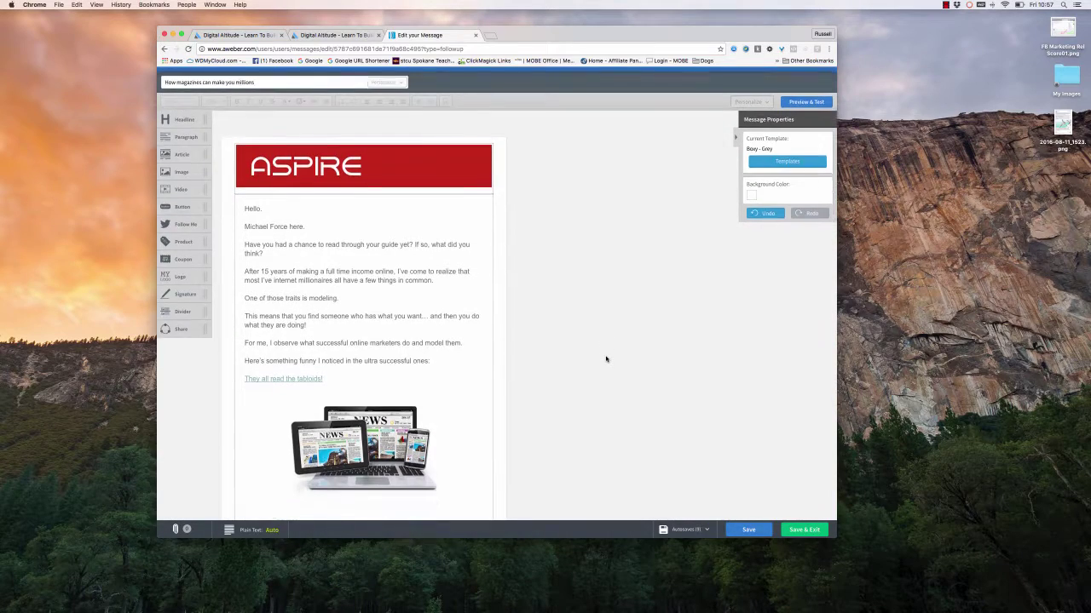
# - Check the 'They all read the tabloids!' link and keep its YouTube URL
pyautogui.scroll(-3, 469, 319)
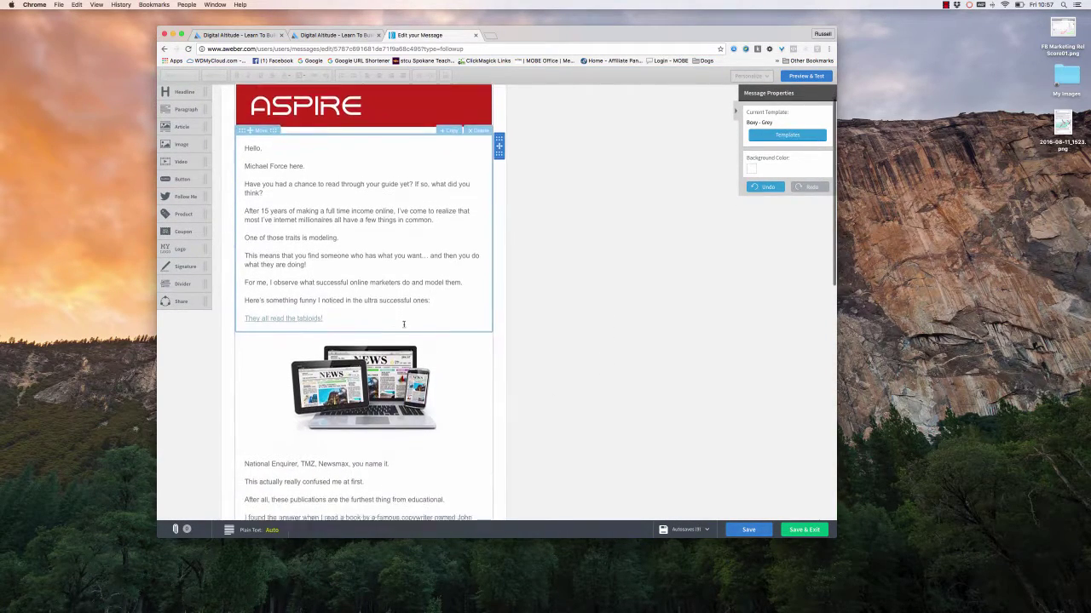
pyautogui.click(323, 290)
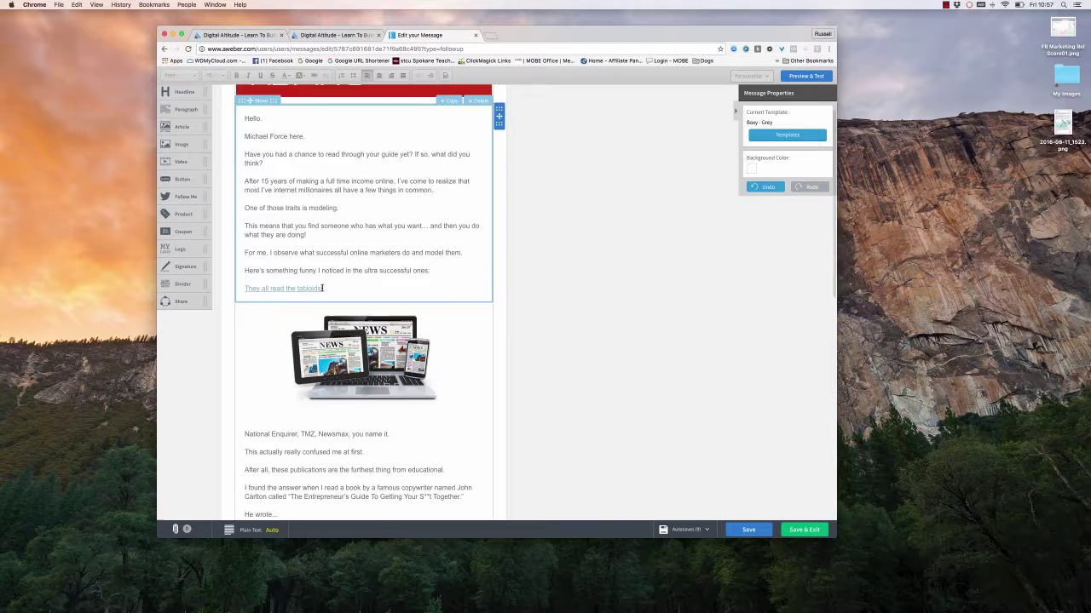
pyautogui.moveTo(323, 288); pyautogui.dragTo(245, 288)
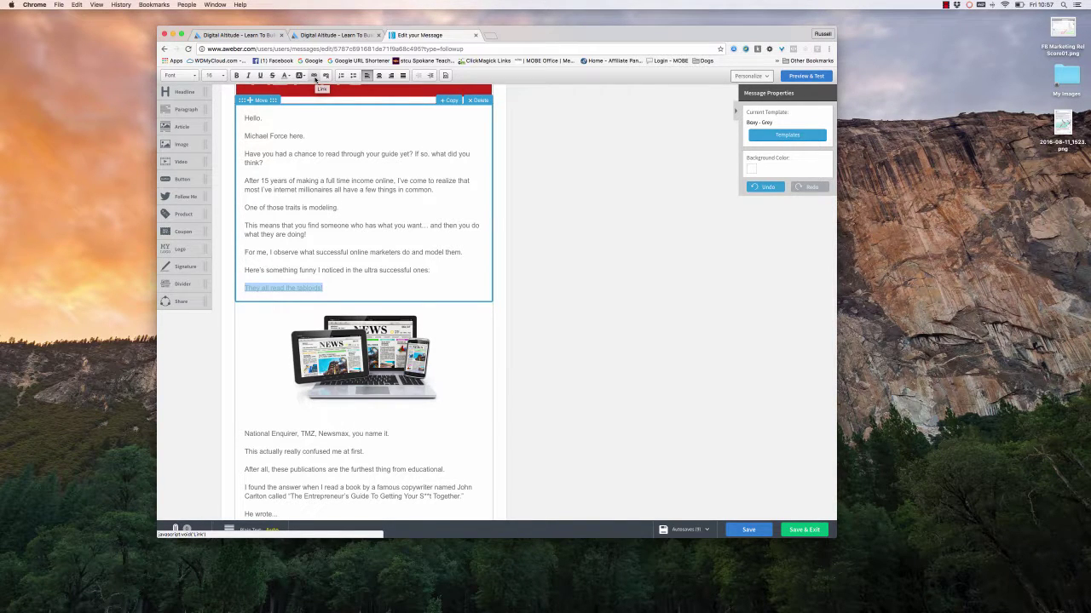
pyautogui.click(315, 77)
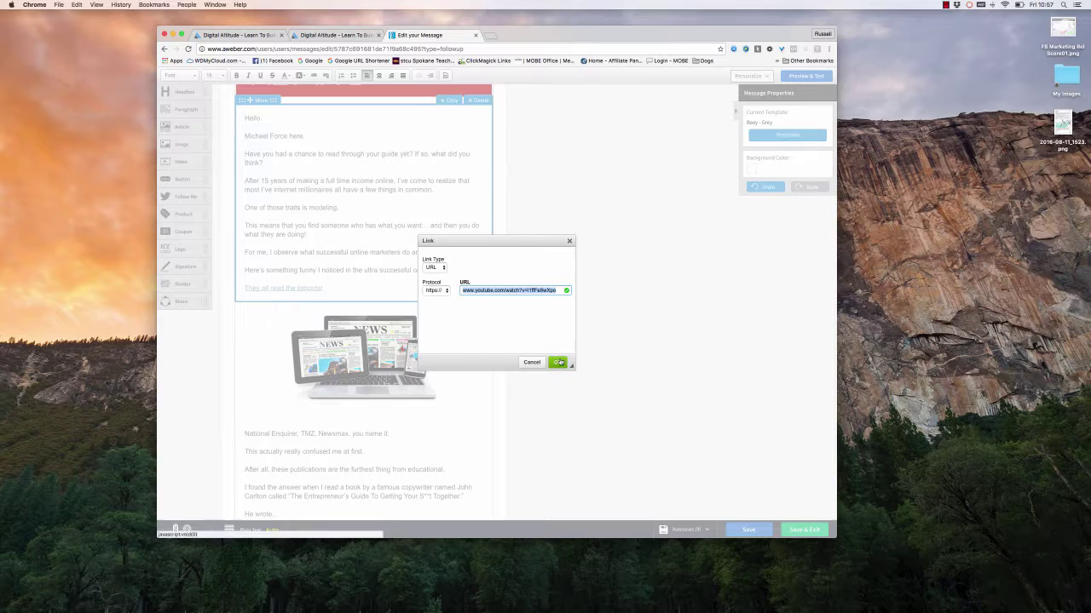
pyautogui.click(558, 363)
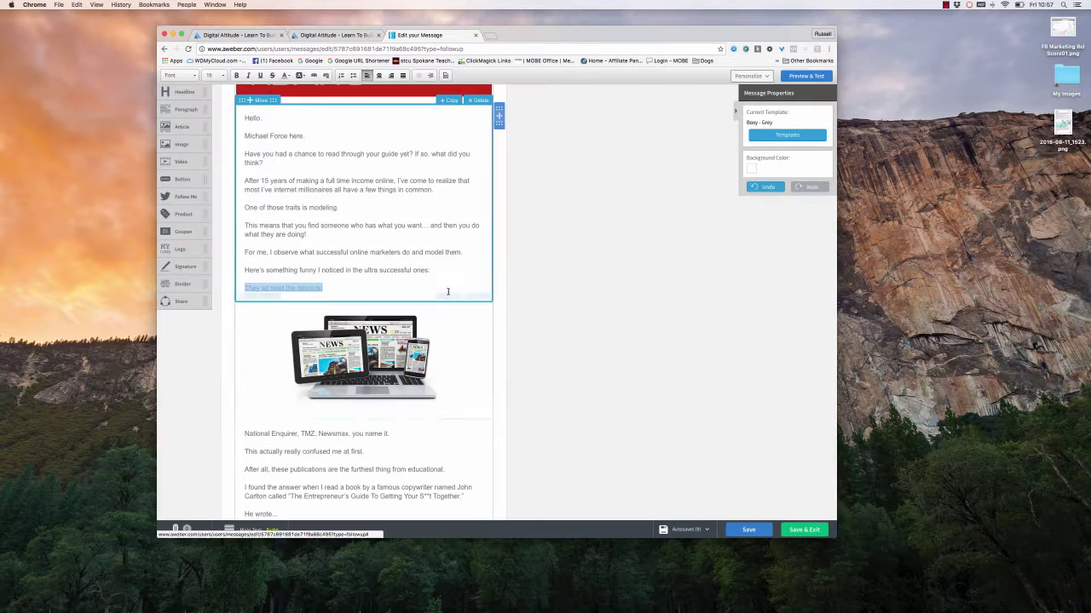
# - Select the awesome video link text further down the email
pyautogui.scroll(-2, 462, 300)
pyautogui.scroll(-8, 461, 300)
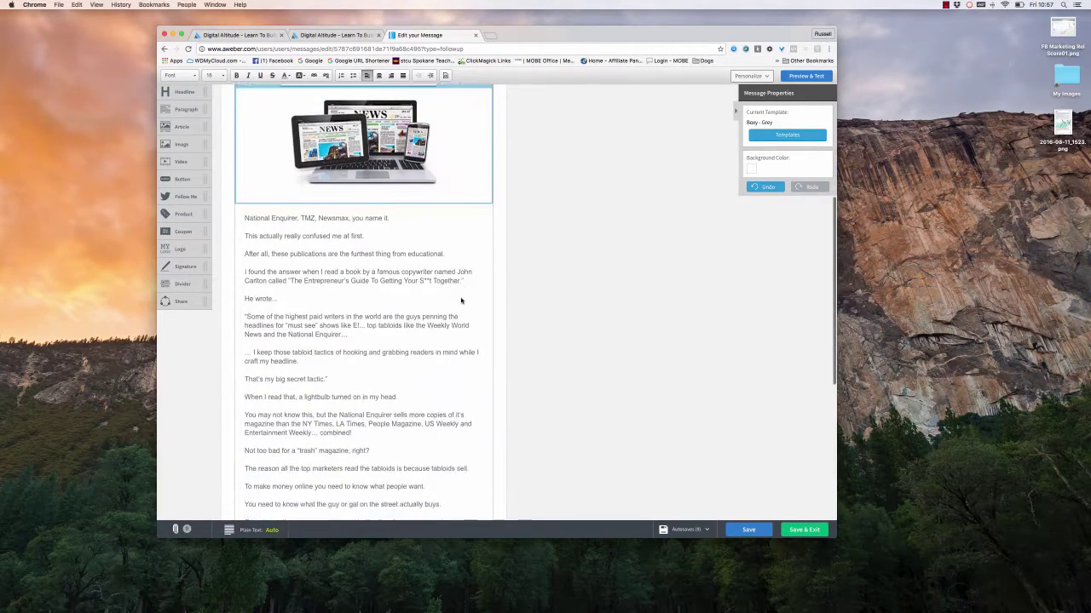
pyautogui.scroll(-3, 461, 300)
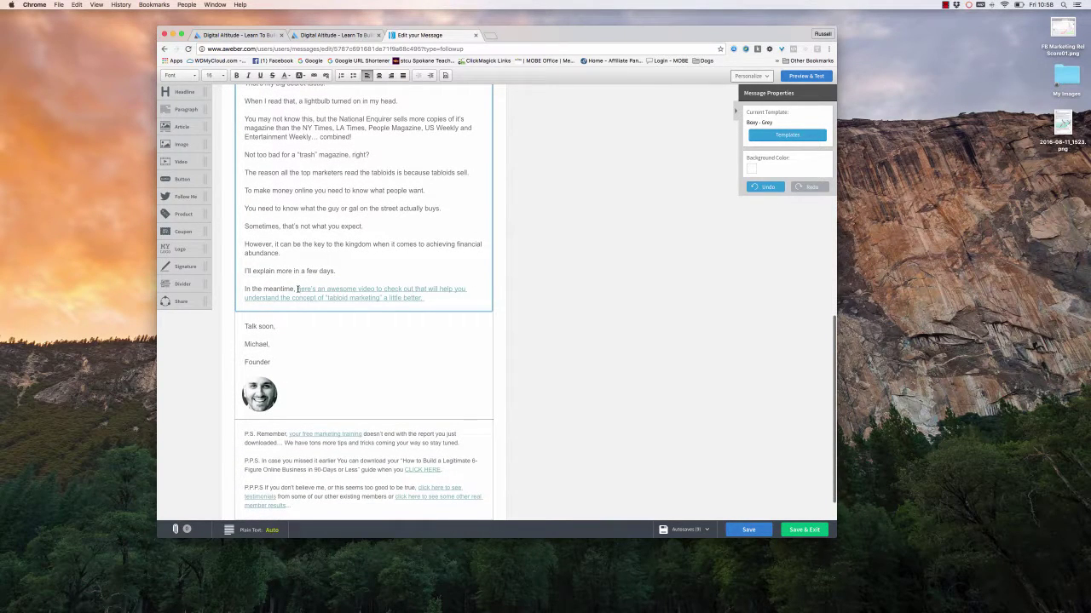
pyautogui.moveTo(297, 289); pyautogui.dragTo(438, 296)
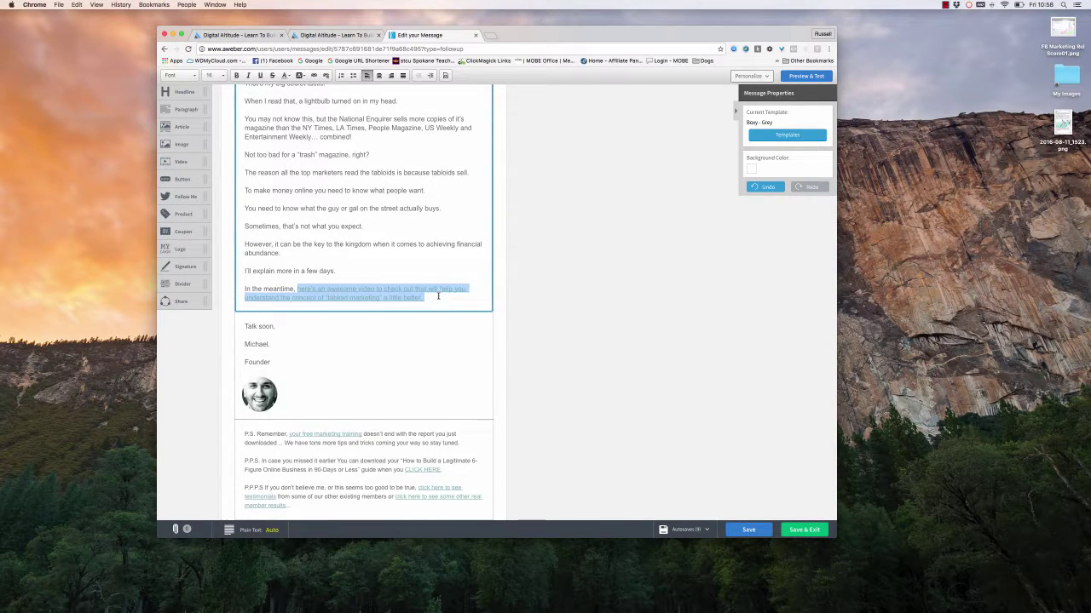
# - Reselect the video link on the 'In the meantime' line and keep its YouTube address
pyautogui.click(313, 75)
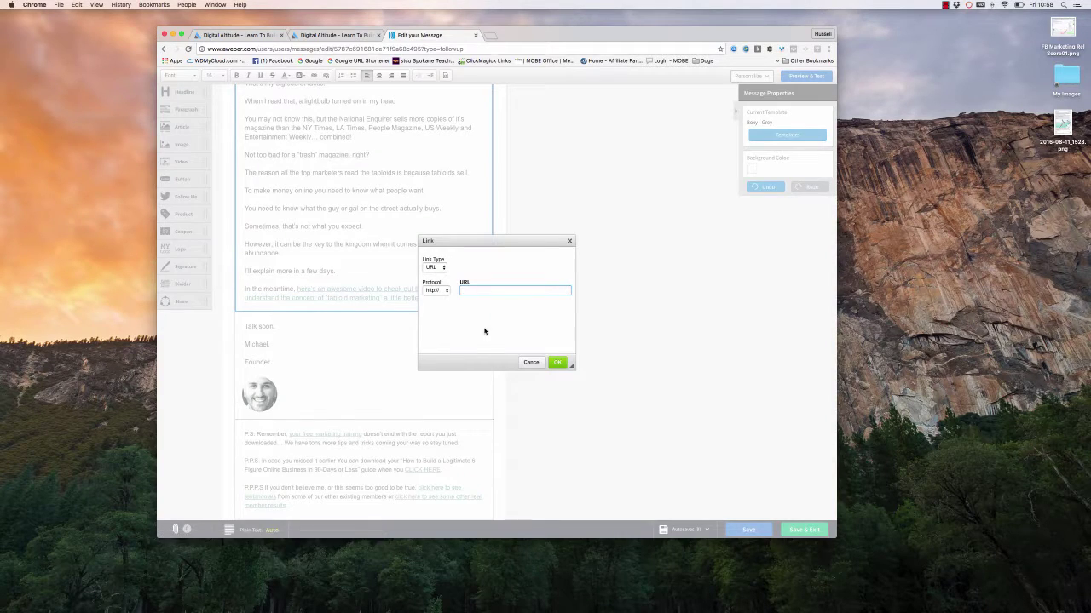
pyautogui.click(533, 362)
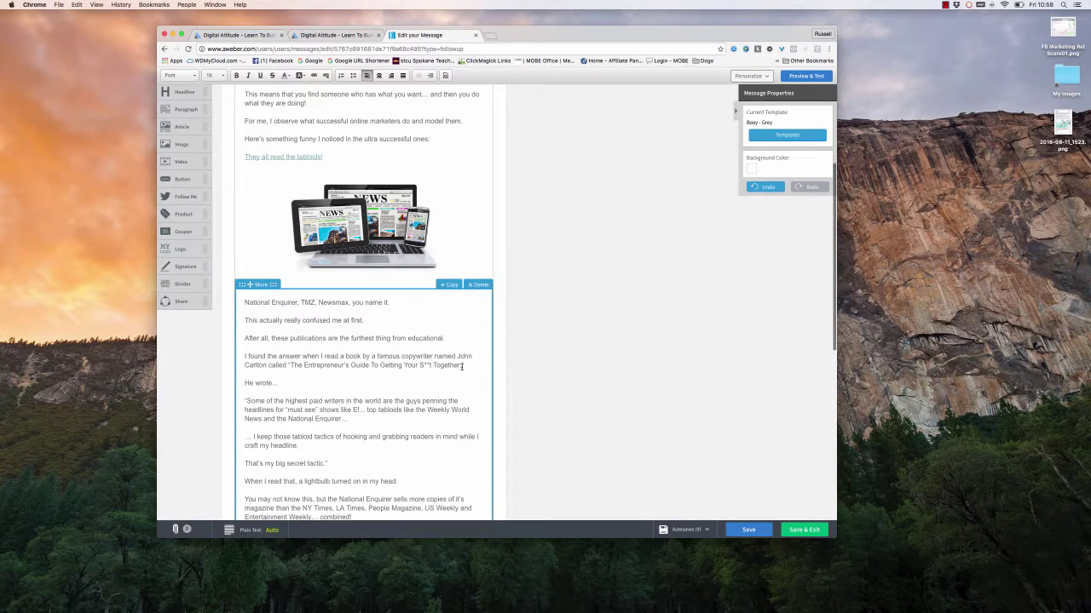
pyautogui.scroll(-5, 462, 364)
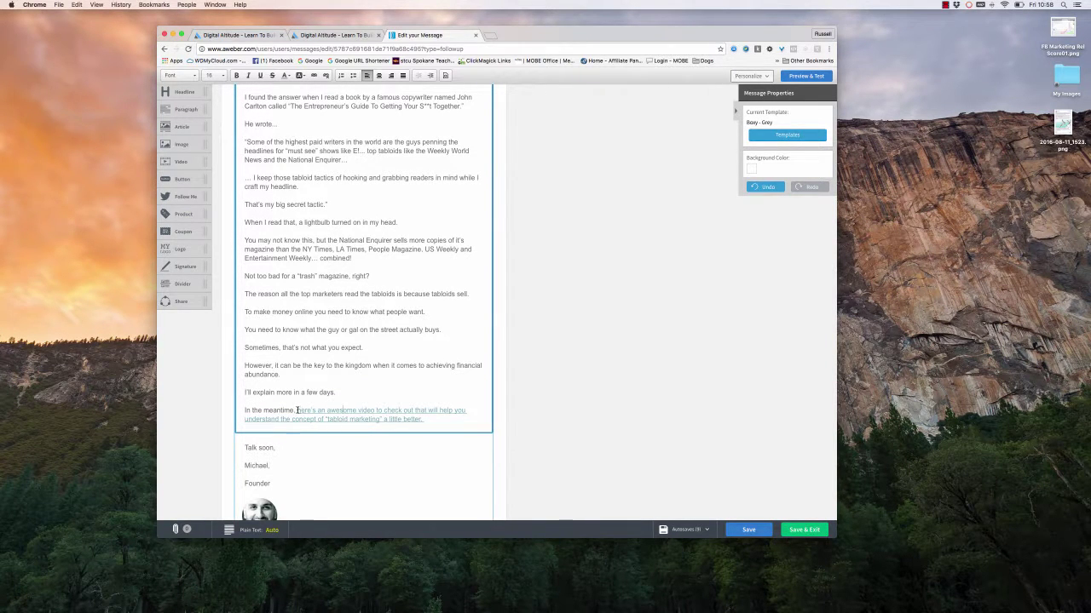
pyautogui.moveTo(297, 409); pyautogui.dragTo(466, 411)
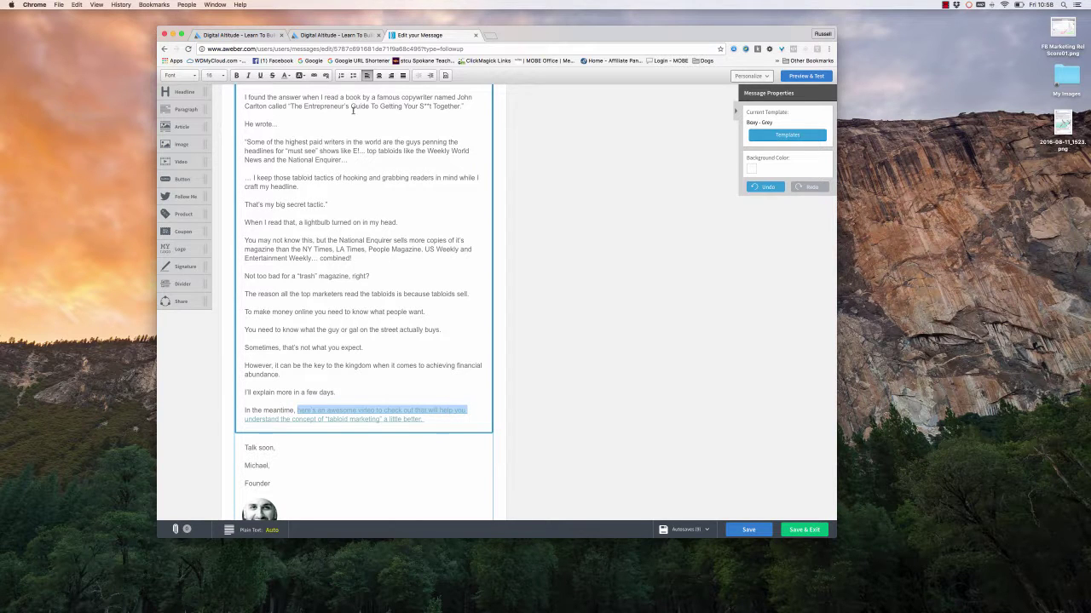
pyautogui.click(314, 75)
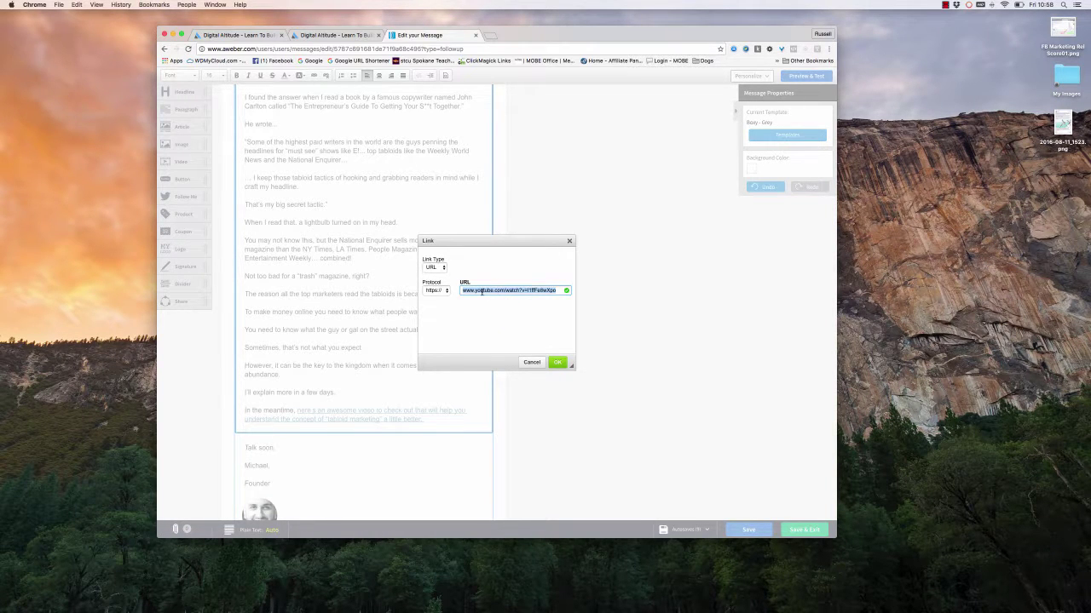
pyautogui.click(557, 362)
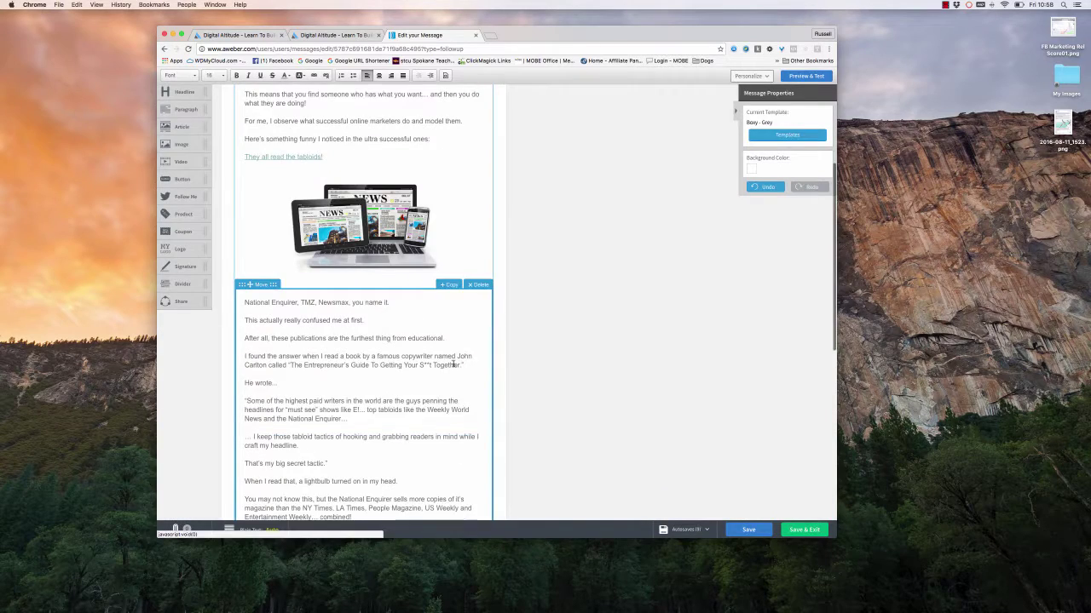
# - Check the link on the video sentence's second line and dismiss it unchanged
pyautogui.scroll(-2, 447, 377)
pyautogui.scroll(-5, 448, 377)
pyautogui.click(425, 319)
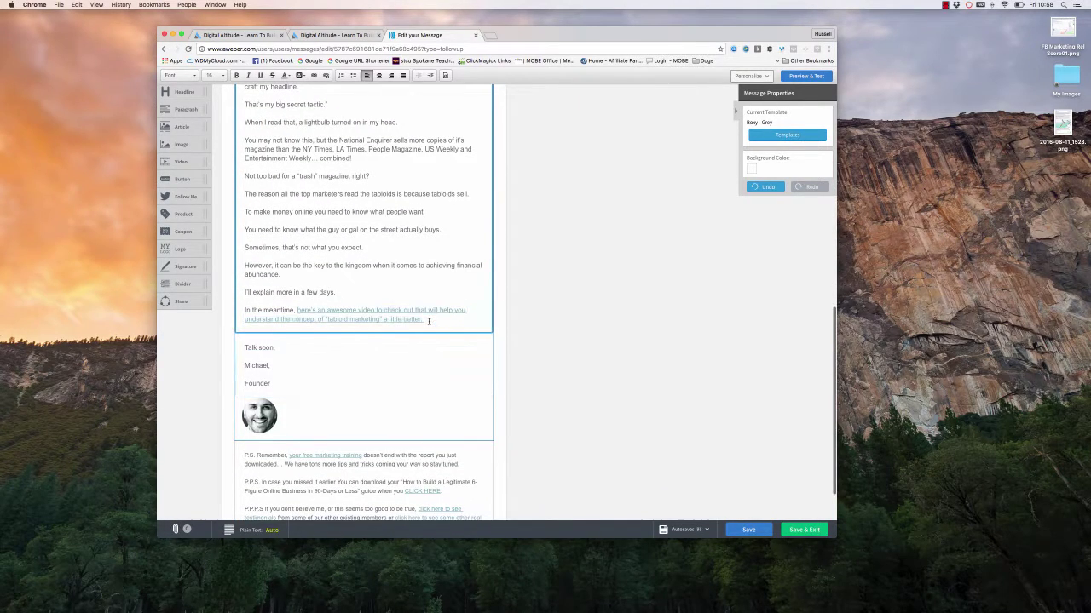
pyautogui.moveTo(423, 319); pyautogui.dragTo(244, 319)
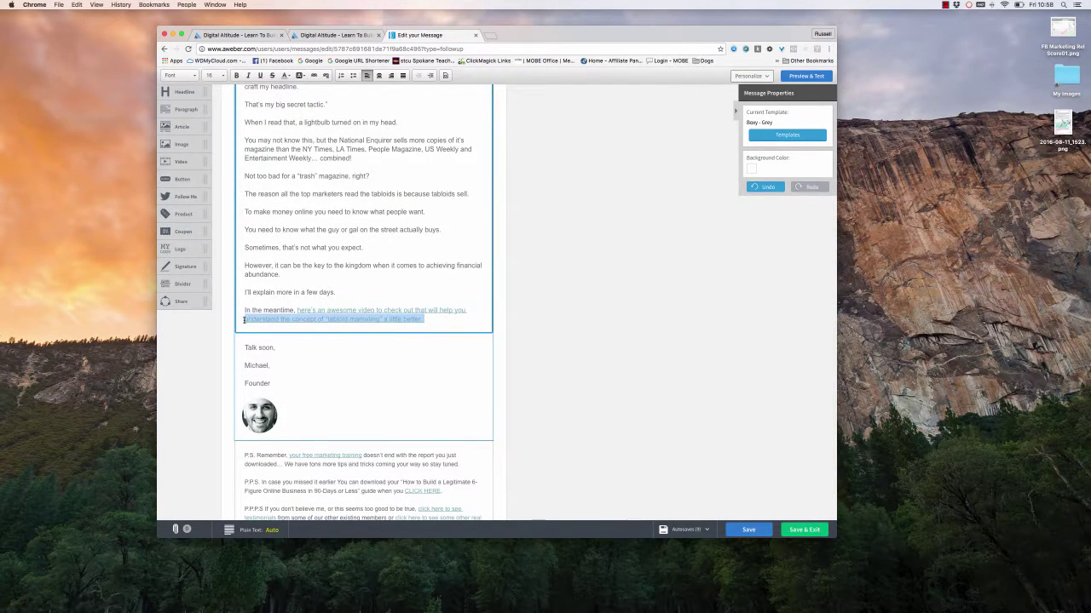
pyautogui.click(314, 76)
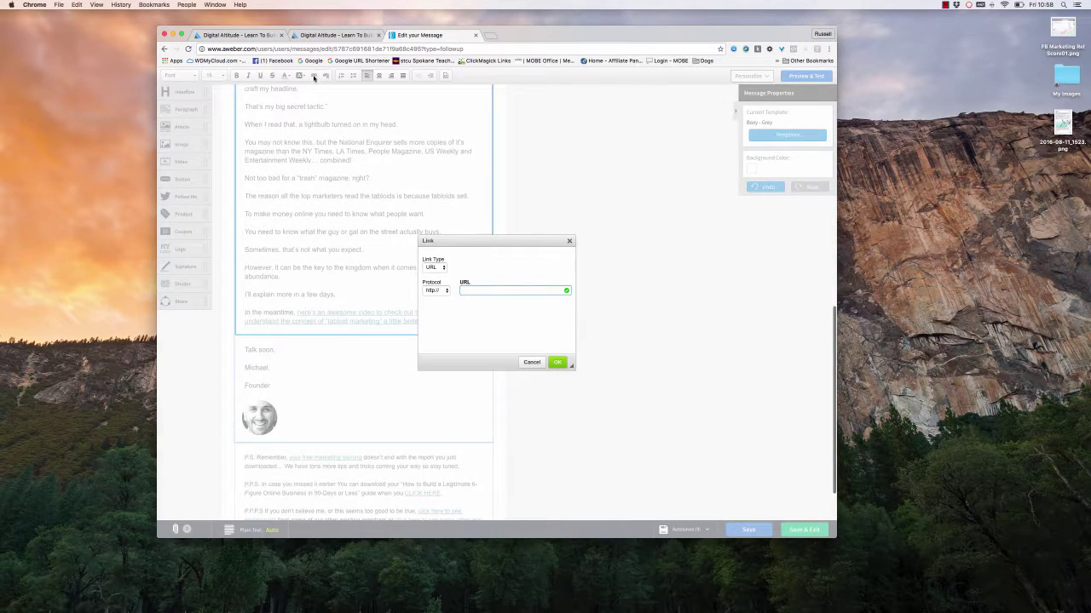
pyautogui.click(532, 362)
pyautogui.scroll(-5, 458, 347)
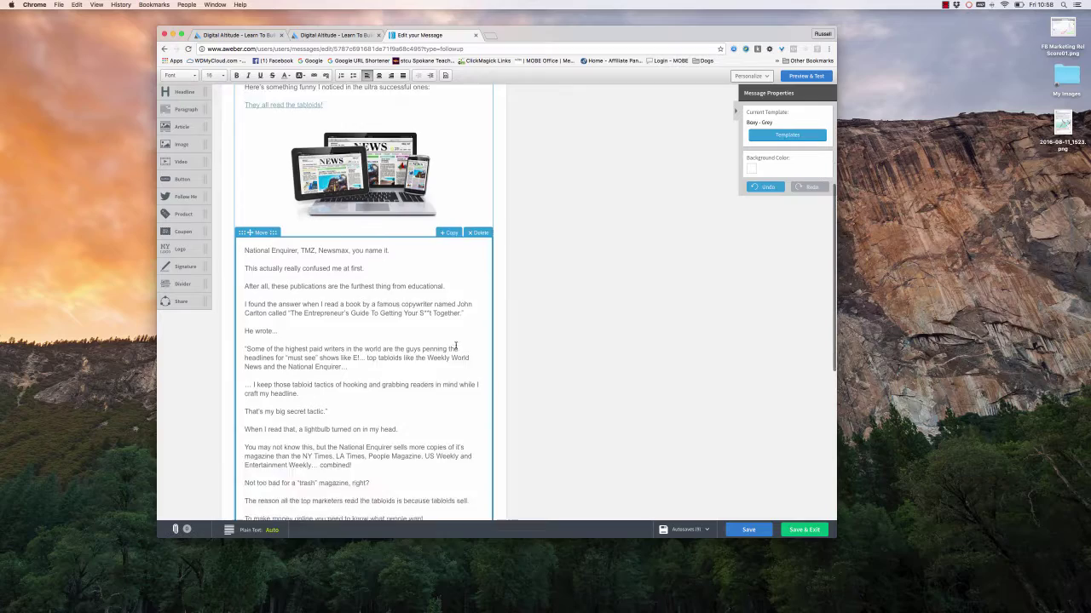
# - Enlarge the browser and open link settings for 'your free marketing training' in the P.S
pyautogui.scroll(-6, 457, 347)
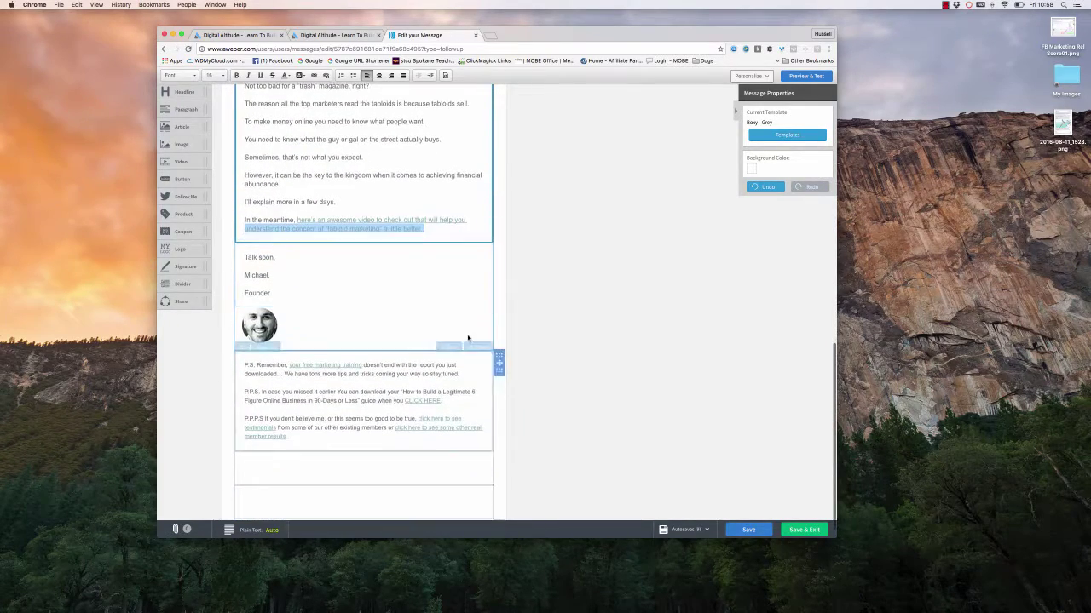
pyautogui.scroll(-1, 596, 351)
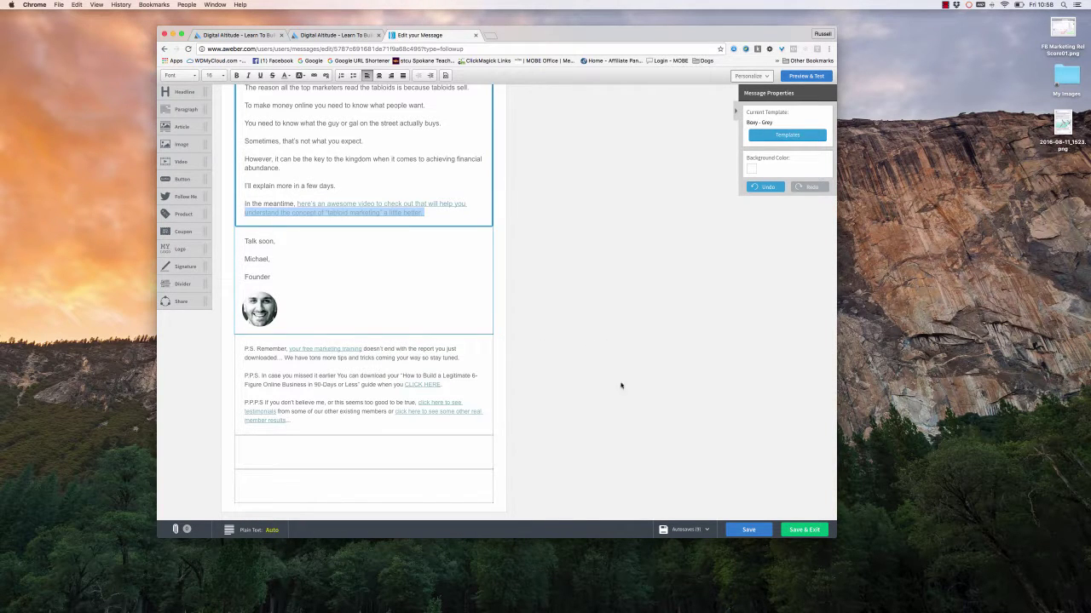
pyautogui.moveTo(838, 538); pyautogui.dragTo(974, 579)
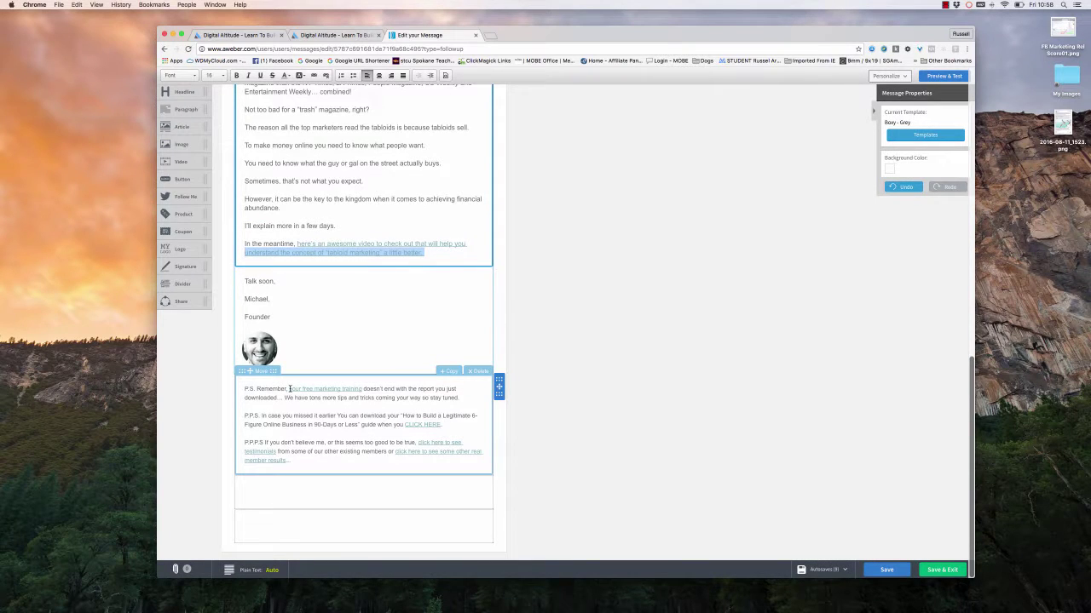
pyautogui.moveTo(290, 389); pyautogui.dragTo(362, 390)
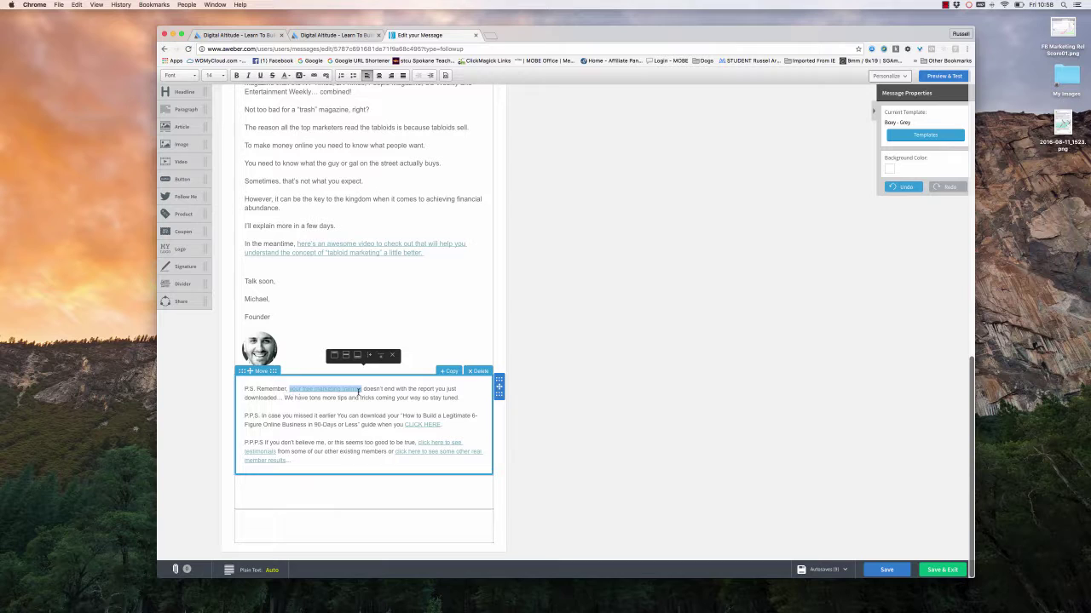
pyautogui.click(312, 75)
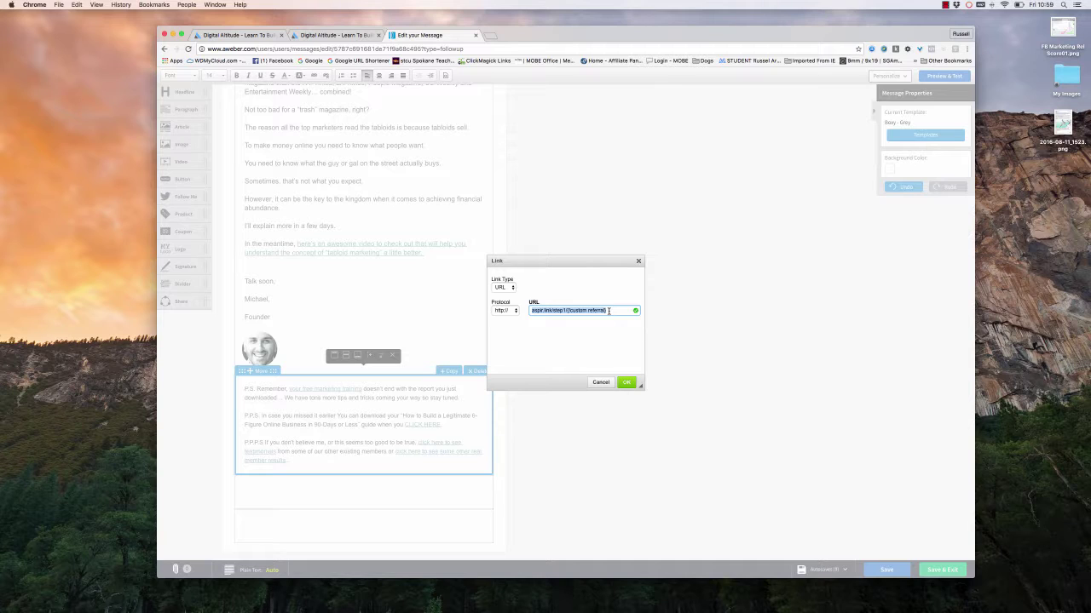
pyautogui.click(609, 310)
pyautogui.press('BackSpace')
pyautogui.press('BackSpace')
pyautogui.press('BackSpace')
pyautogui.press('BackSpace')
pyautogui.press('BackSpace')
pyautogui.press('BackSpace')
pyautogui.press('BackSpace')
pyautogui.press('BackSpace')
pyautogui.press('BackSpace')
pyautogui.press('BackSpace')
pyautogui.press('BackSpace')
pyautogui.press('BackSpace')
pyautogui.press('BackSpace')
pyautogui.press('BackSpace')
pyautogui.write('{')
pyautogui.press('BackSpace')
pyautogui.write('?a=oa632&t=awef')
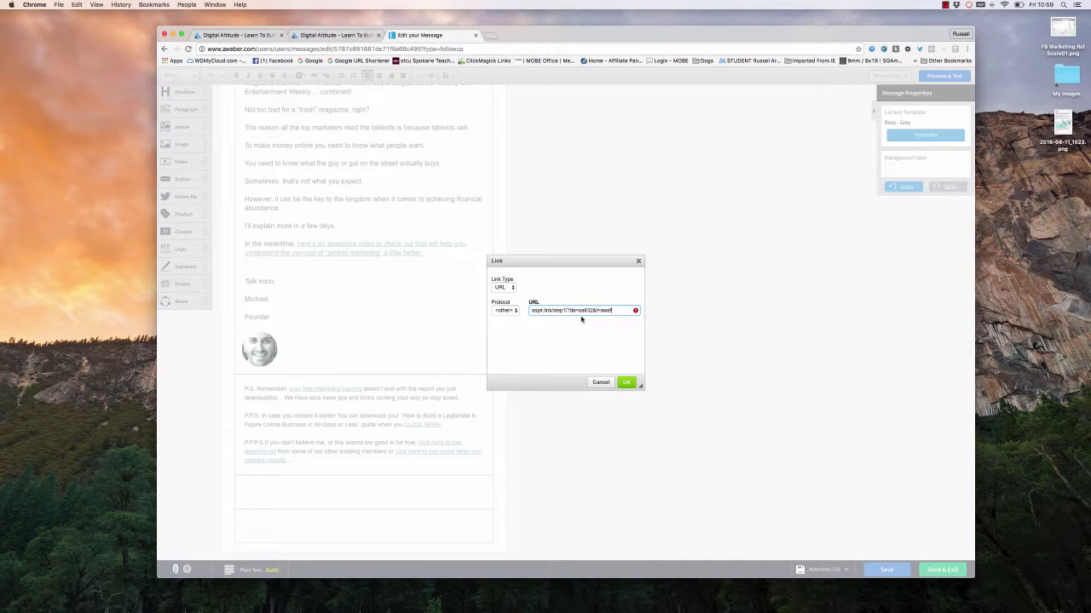
pyautogui.click(567, 310)
pyautogui.click(515, 312)
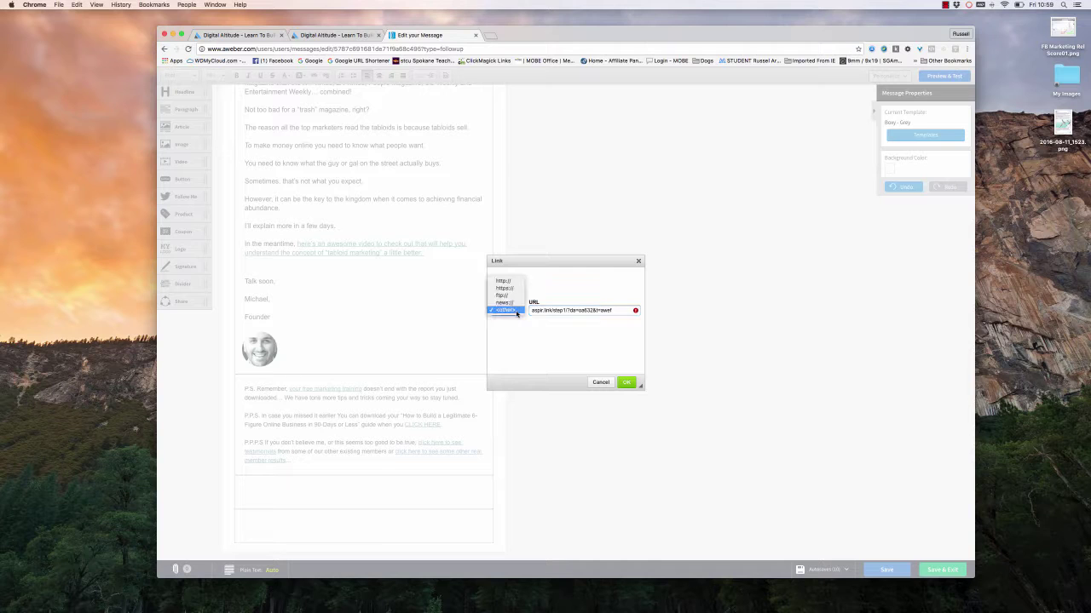
pyautogui.click(504, 283)
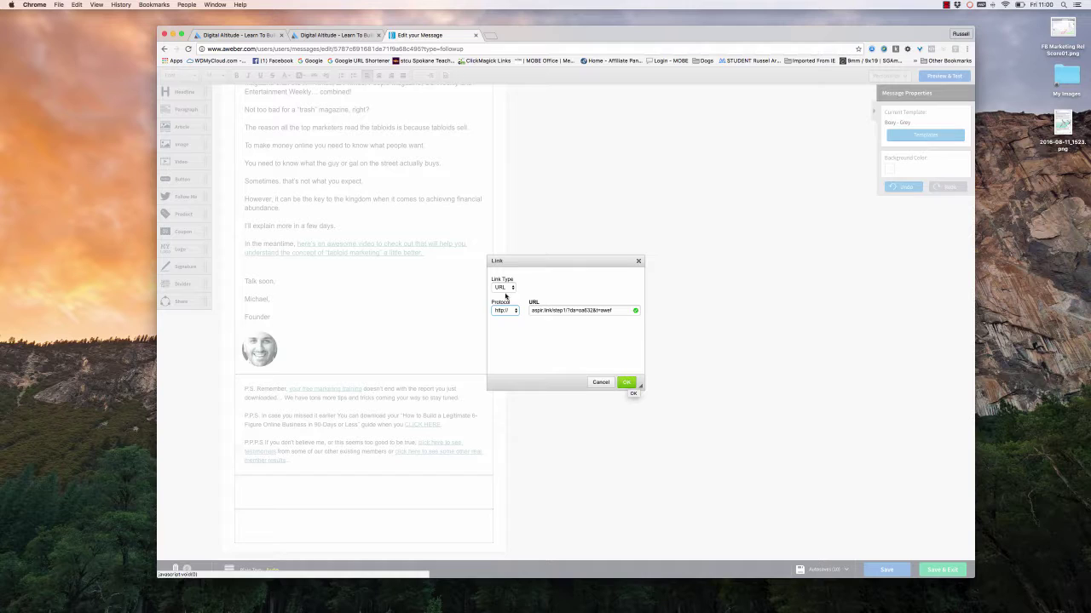
pyautogui.click(330, 39)
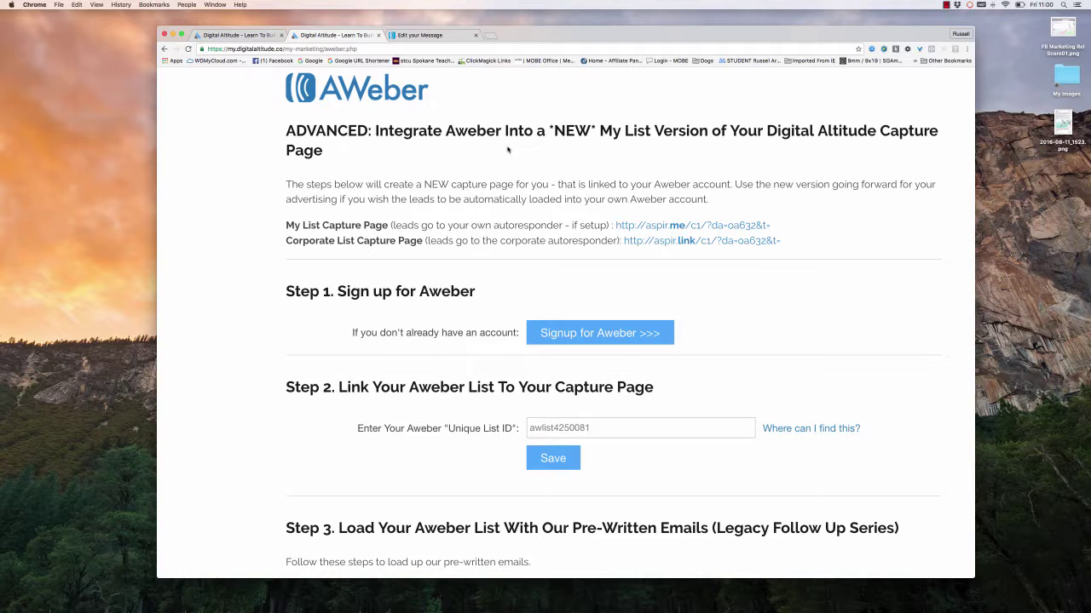
pyautogui.click(426, 35)
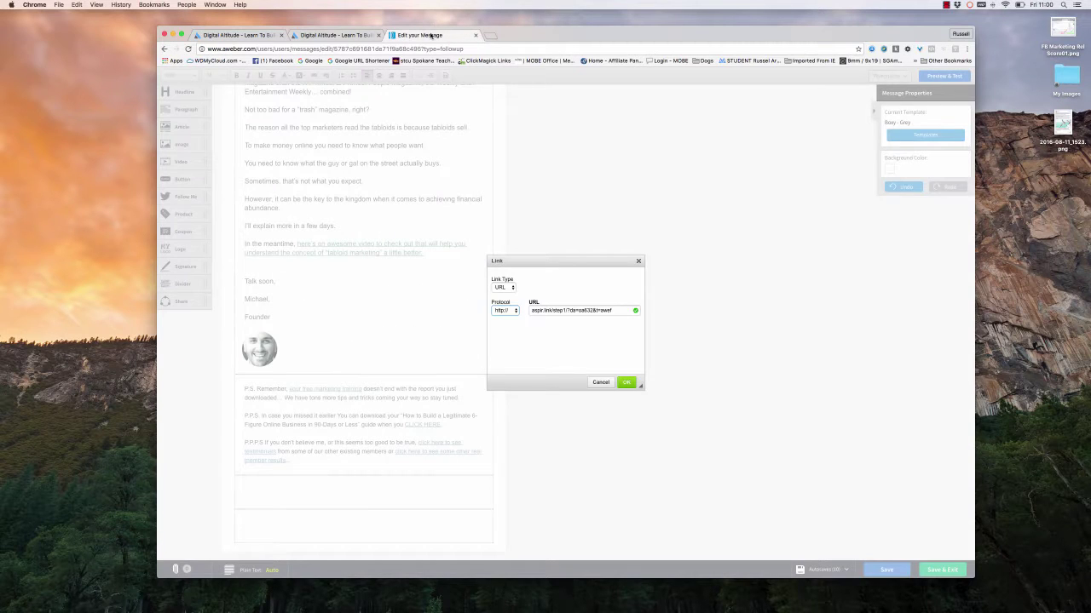
pyautogui.click(626, 383)
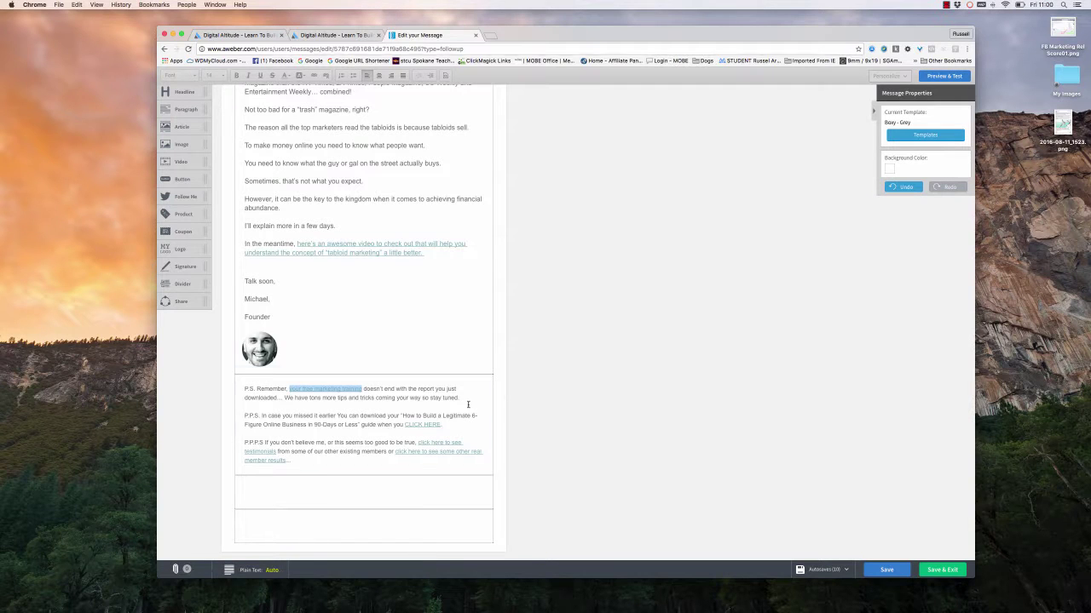
pyautogui.moveTo(404, 425); pyautogui.dragTo(439, 424)
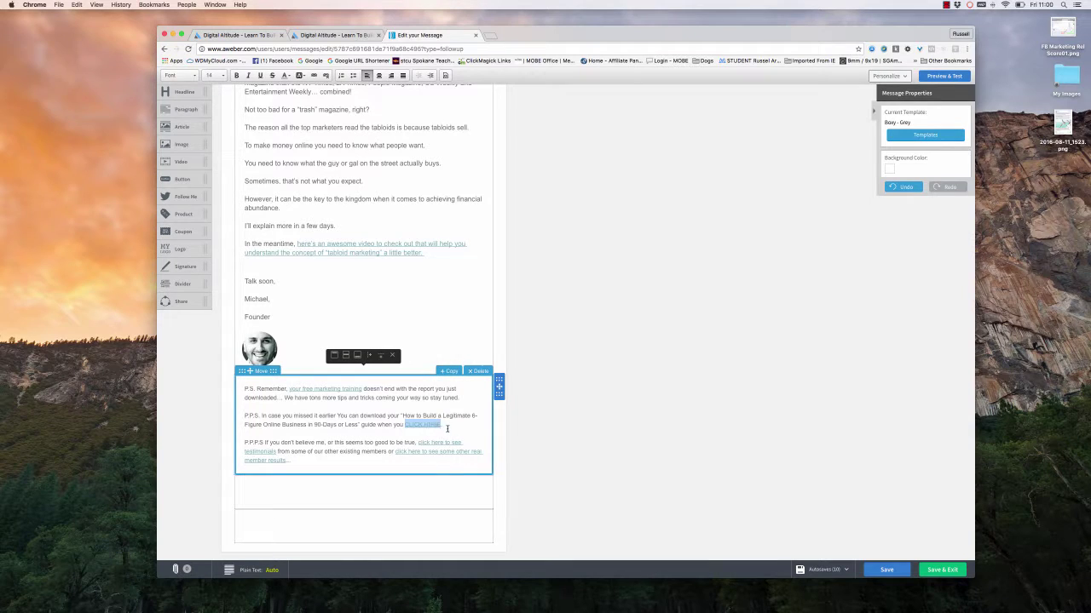
pyautogui.click(312, 76)
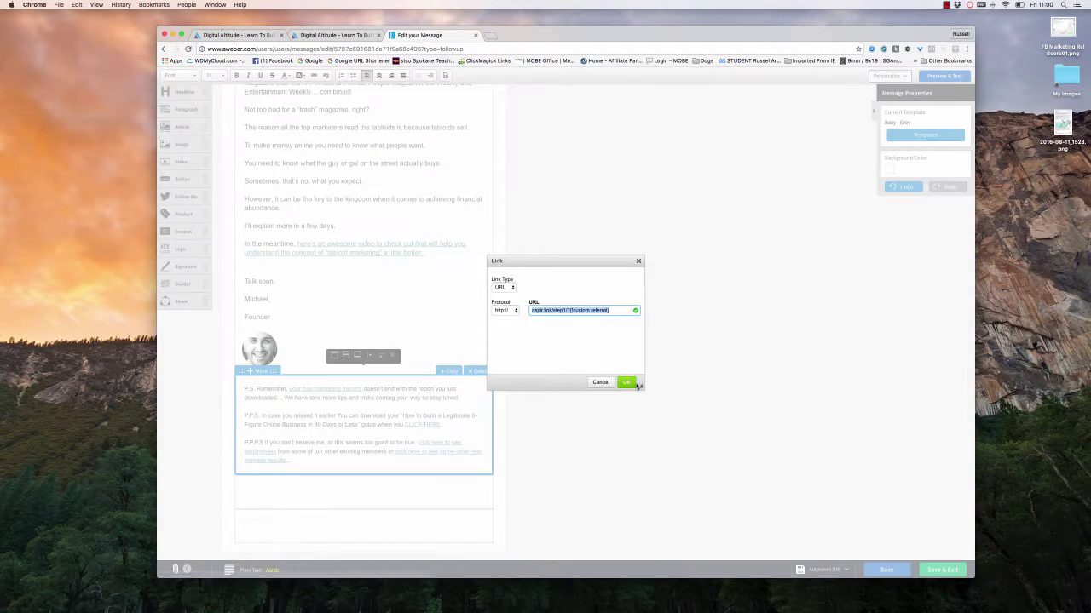
pyautogui.click(610, 311)
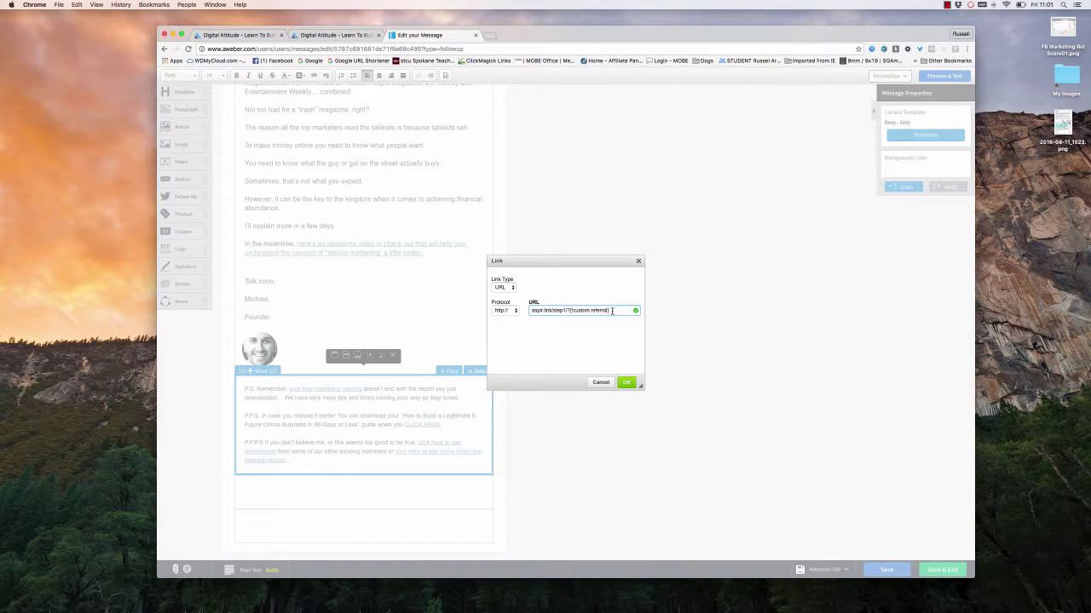
pyautogui.press('BackSpace')
pyautogui.press('BackSpace')
pyautogui.press('BackSpace')
pyautogui.press('BackSpace')
pyautogui.press('BackSpace')
pyautogui.press('BackSpace')
pyautogui.press('BackSpace')
pyautogui.press('BackSpace')
pyautogui.press('BackSpace')
pyautogui.press('BackSpace')
pyautogui.press('BackSpace')
pyautogui.press('BackSpace')
pyautogui.press('BackSpace')
pyautogui.press('BackSpace')
pyautogui.press('BackSpace')
pyautogui.press('BackSpace')
pyautogui.write('?da=oa632&l=awef')
pyautogui.click(505, 310)
pyautogui.click(505, 281)
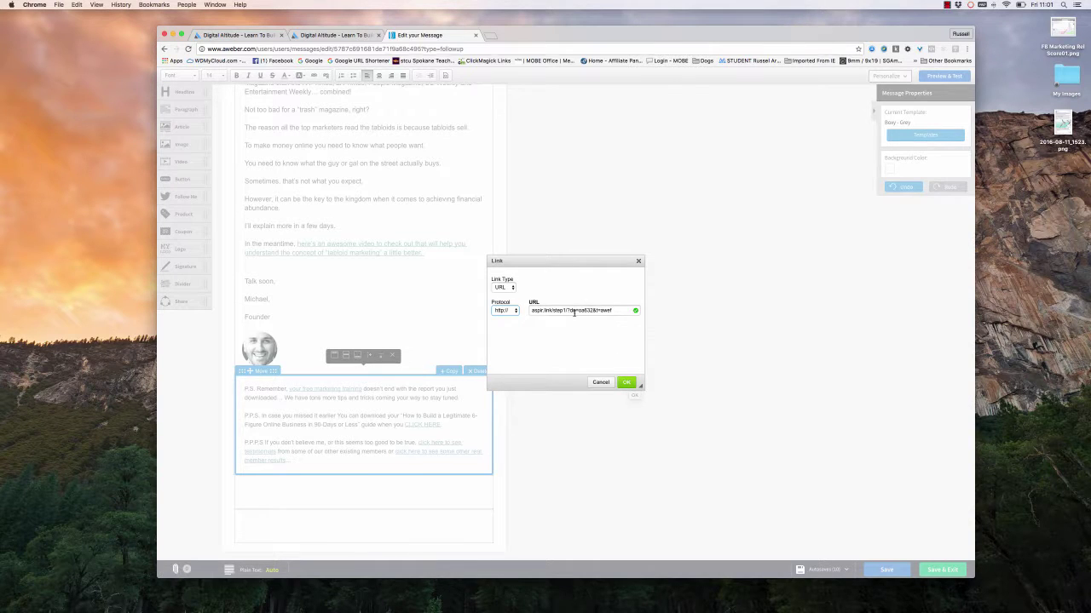
pyautogui.click(626, 383)
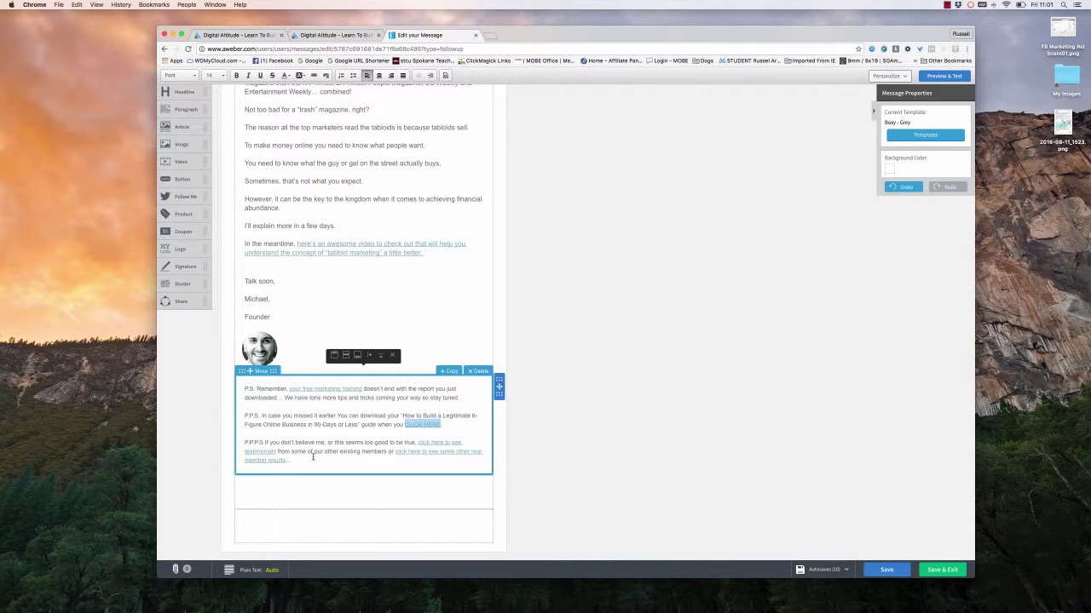
pyautogui.moveTo(418, 443); pyautogui.dragTo(276, 452)
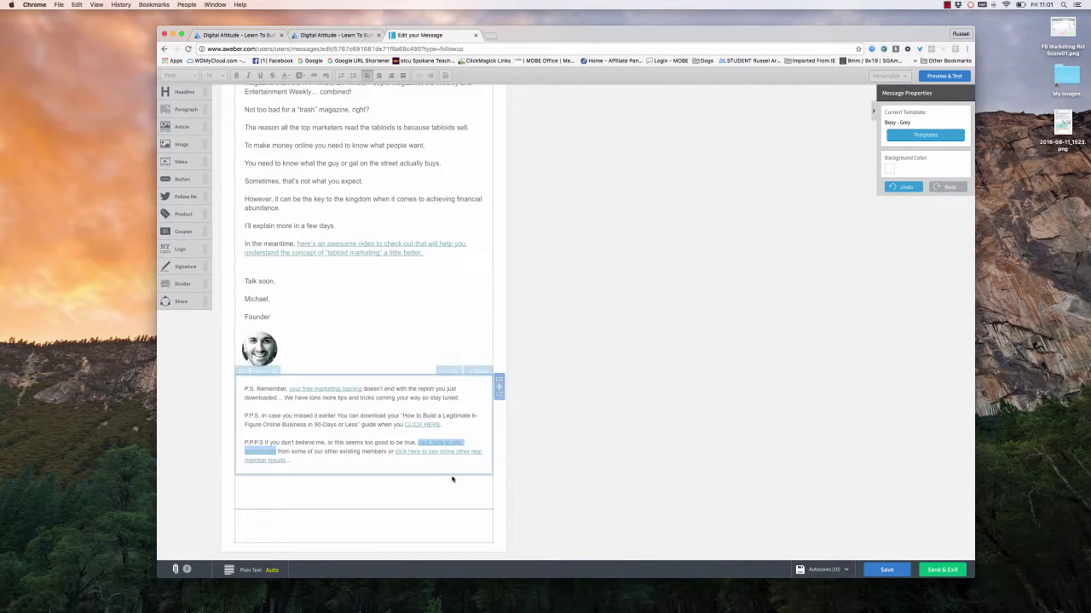
# - Try pasting the affiliate parameters into the testimonials link, then discard the erroneous edit
pyautogui.click(422, 444)
pyautogui.moveTo(422, 444); pyautogui.dragTo(276, 452)
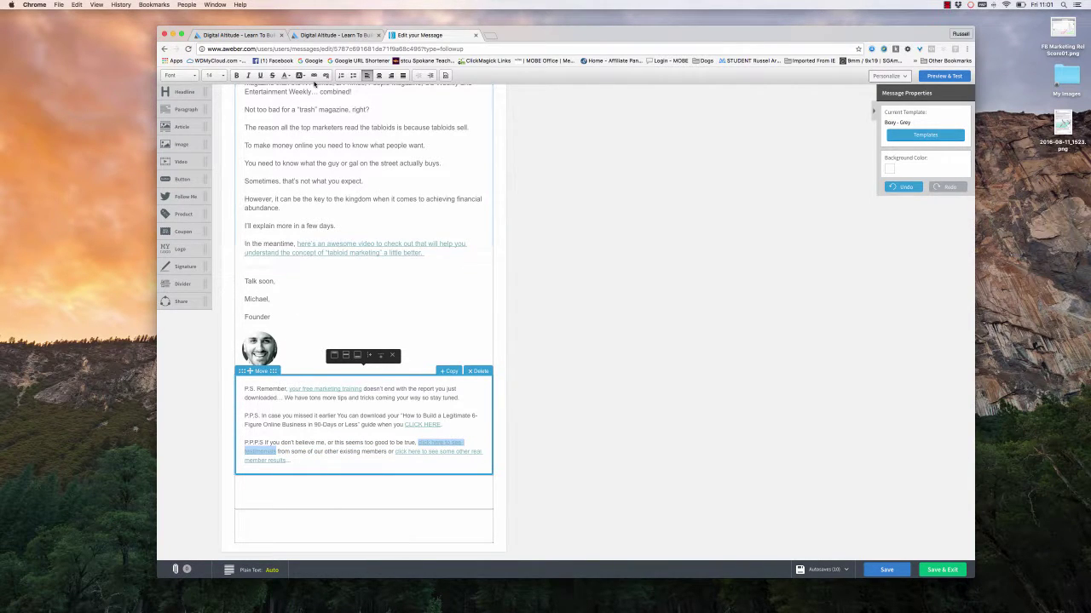
pyautogui.click(314, 76)
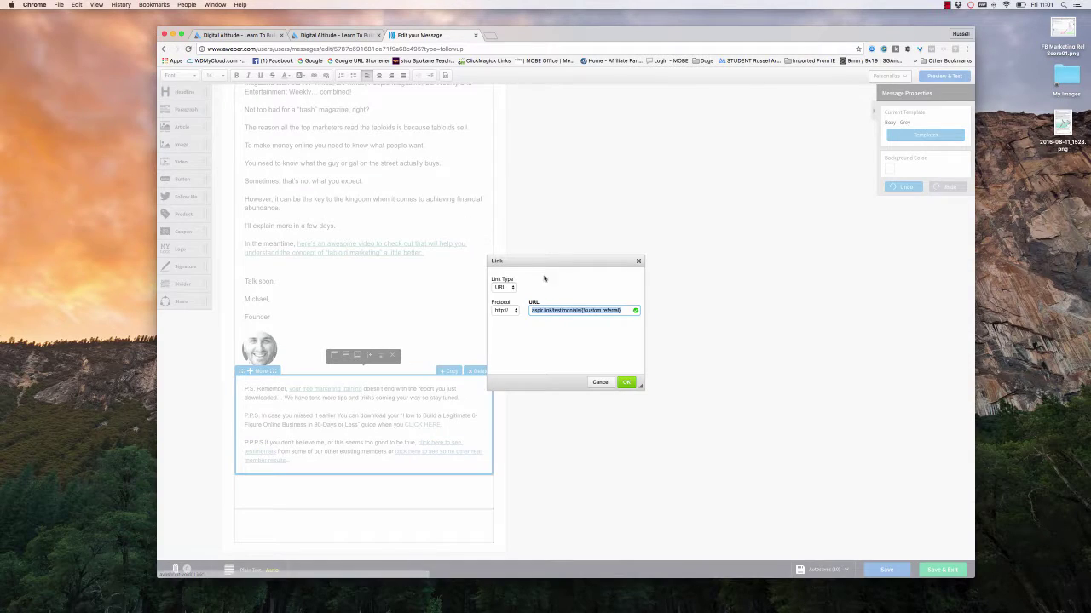
pyautogui.click(623, 311)
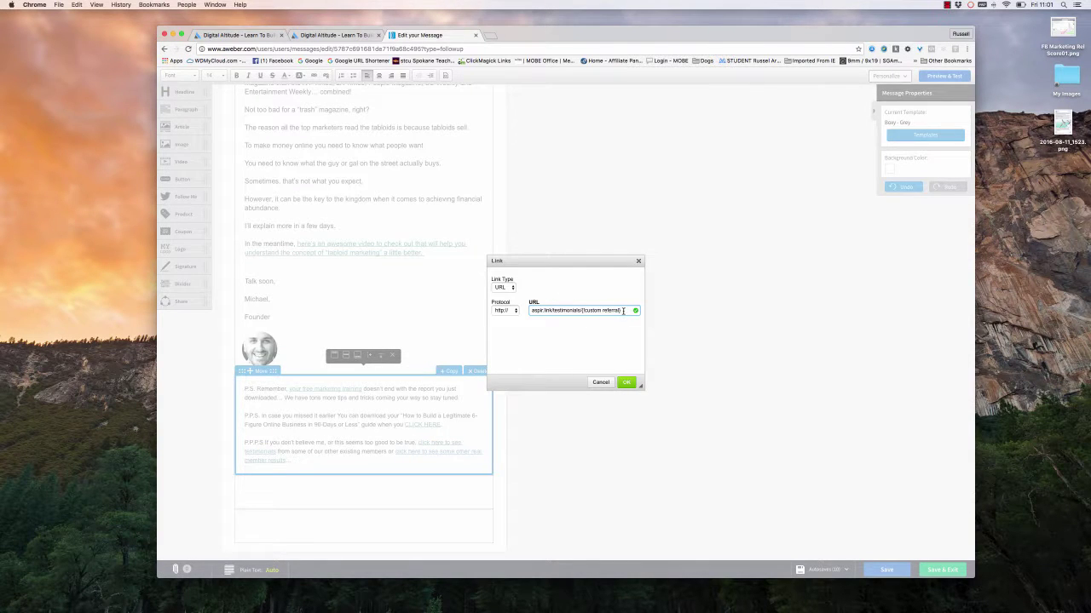
pyautogui.press('BackSpace')
pyautogui.press('BackSpace')
pyautogui.press('BackSpace')
pyautogui.press('BackSpace')
pyautogui.press('BackSpace')
pyautogui.press('BackSpace')
pyautogui.write('/?da=oa632&t=awe')
pyautogui.click(506, 310)
pyautogui.click(623, 383)
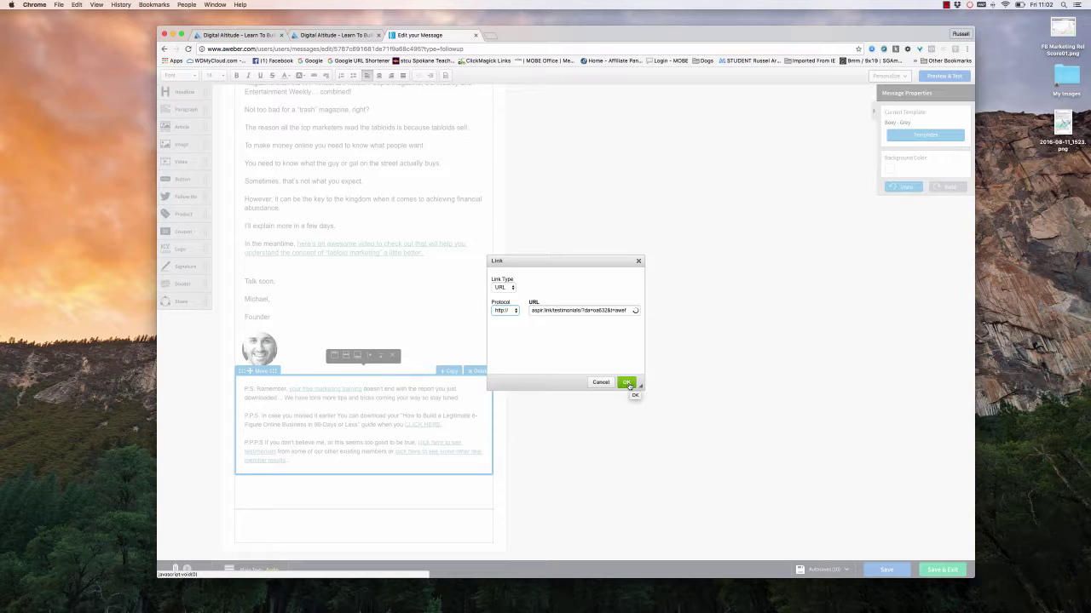
pyautogui.click(610, 356)
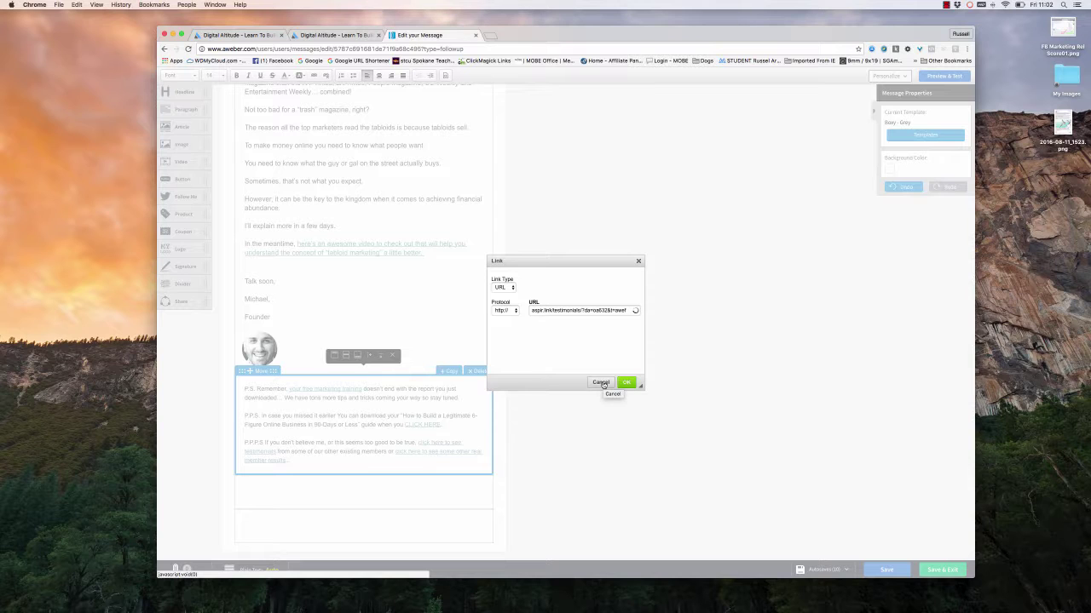
pyautogui.click(602, 383)
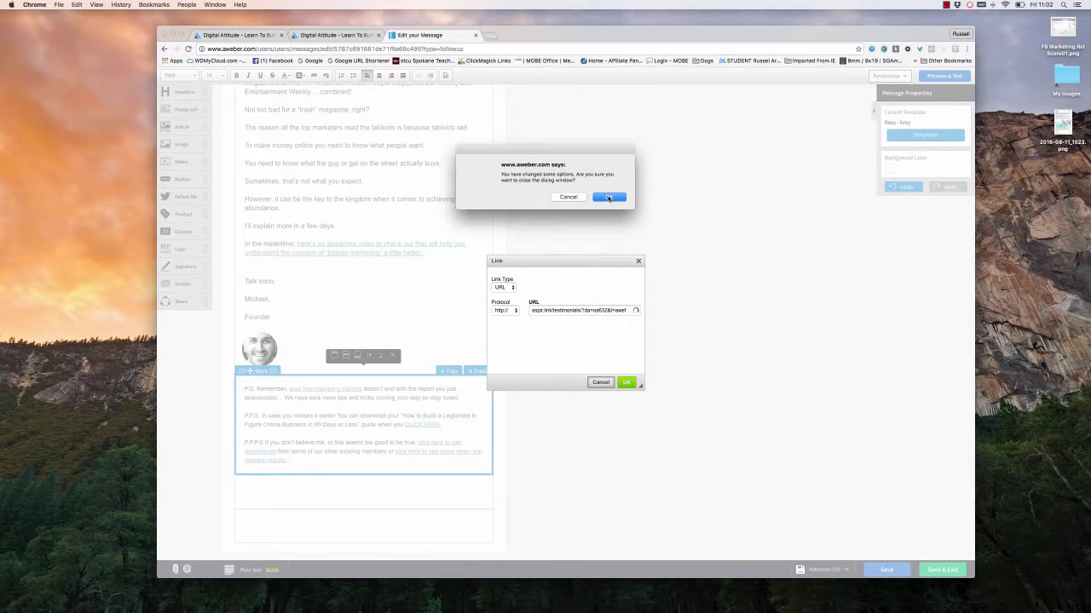
pyautogui.click(609, 197)
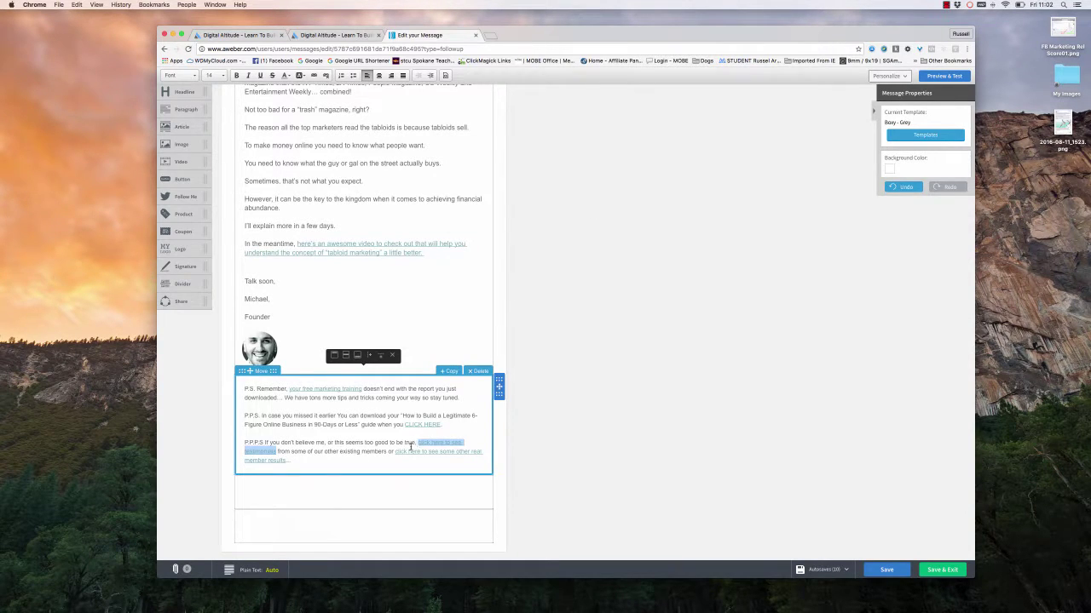
pyautogui.click(313, 76)
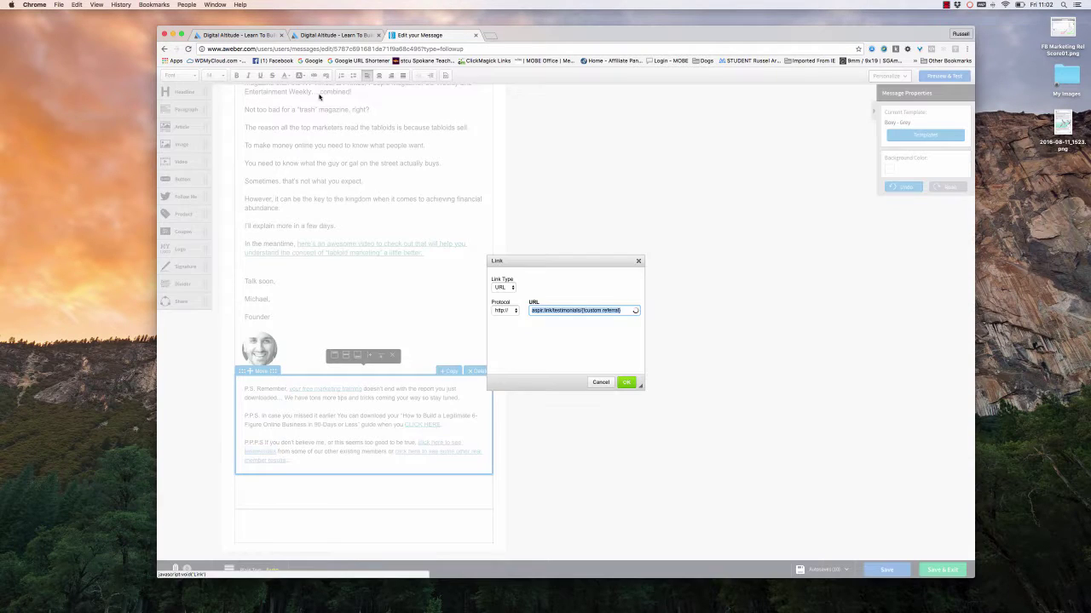
pyautogui.click(624, 310)
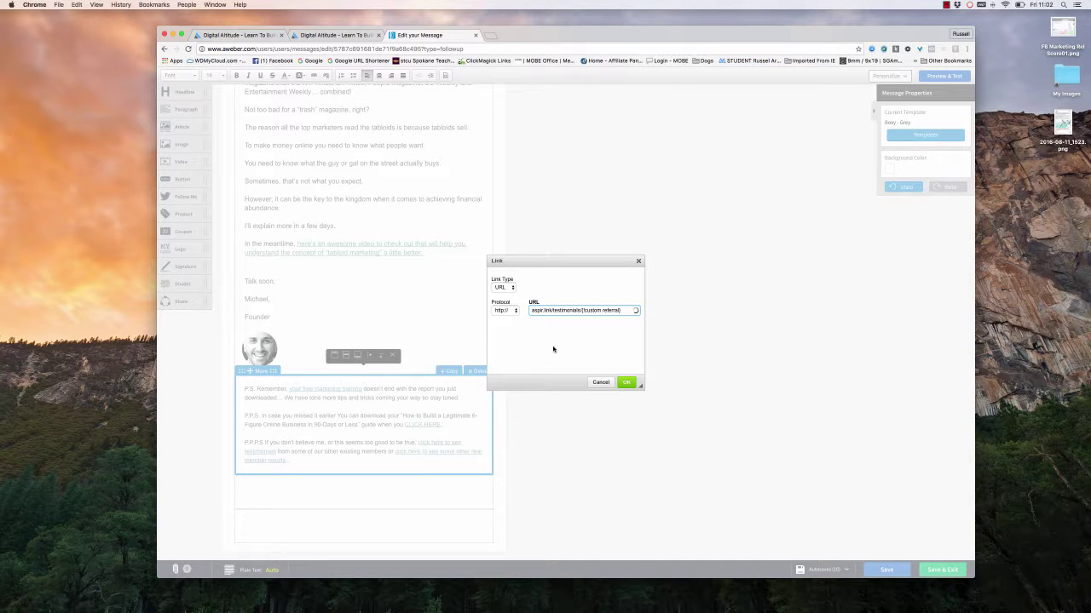
pyautogui.press('BackSpace')
pyautogui.press('BackSpace')
pyautogui.press('BackSpace')
pyautogui.press('BackSpace')
pyautogui.press('BackSpace')
pyautogui.press('BackSpace')
pyautogui.press('BackSpace')
pyautogui.press('BackSpace')
pyautogui.write('?da=oa632&t=awe')
pyautogui.click(512, 310)
pyautogui.click(504, 283)
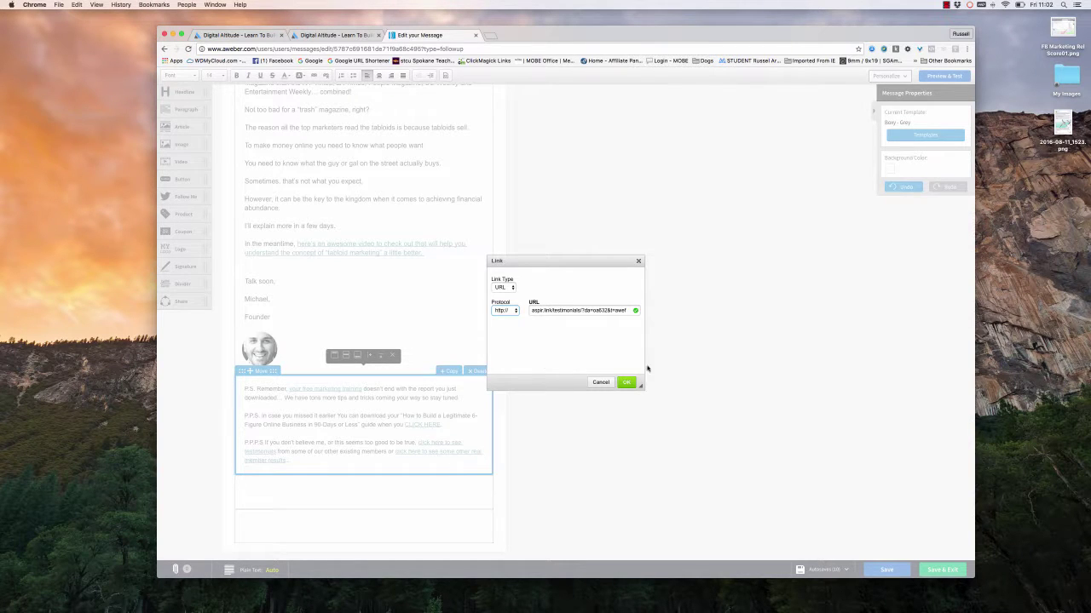
pyautogui.click(626, 383)
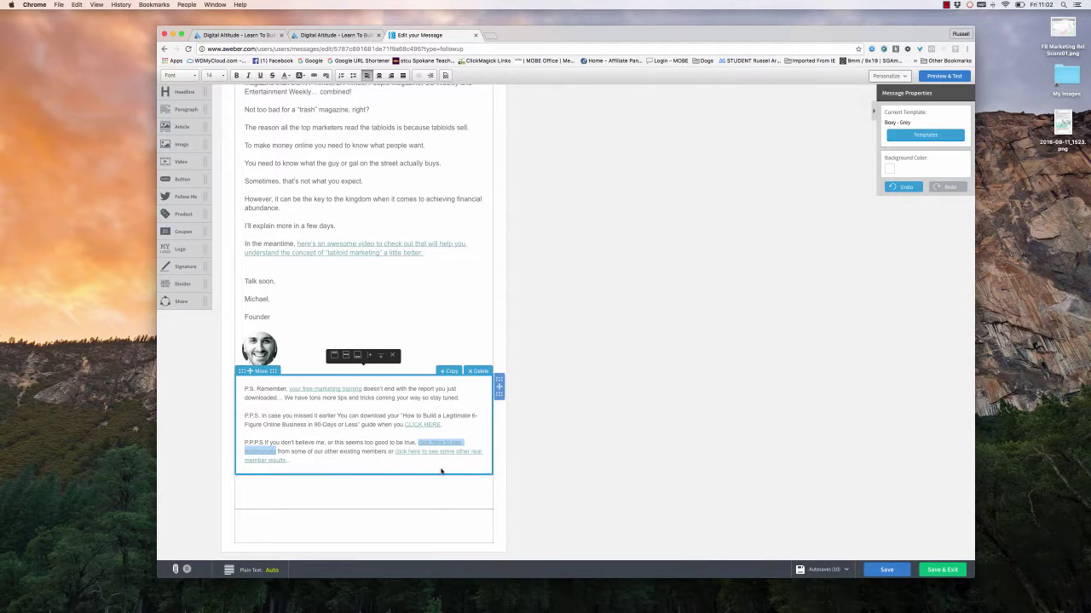
pyautogui.doubleClick(397, 453)
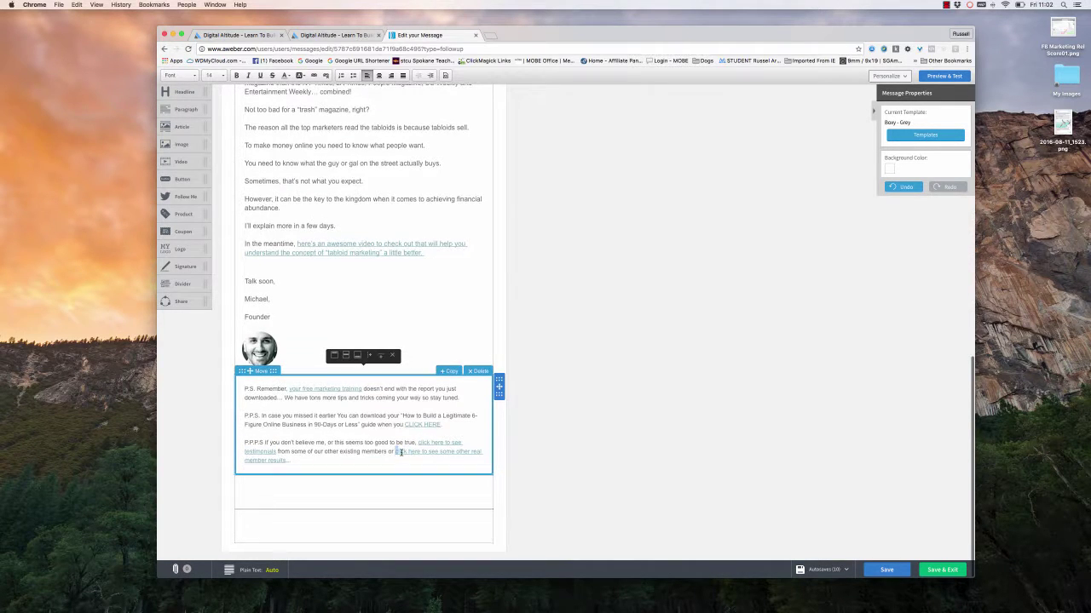
pyautogui.moveTo(395, 453); pyautogui.dragTo(474, 458)
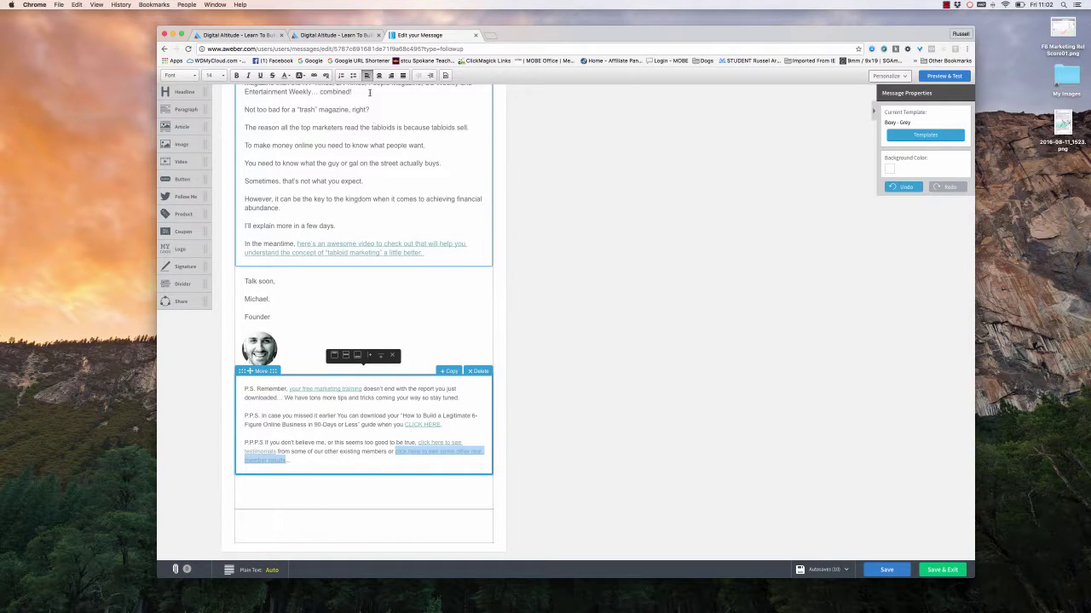
pyautogui.click(312, 75)
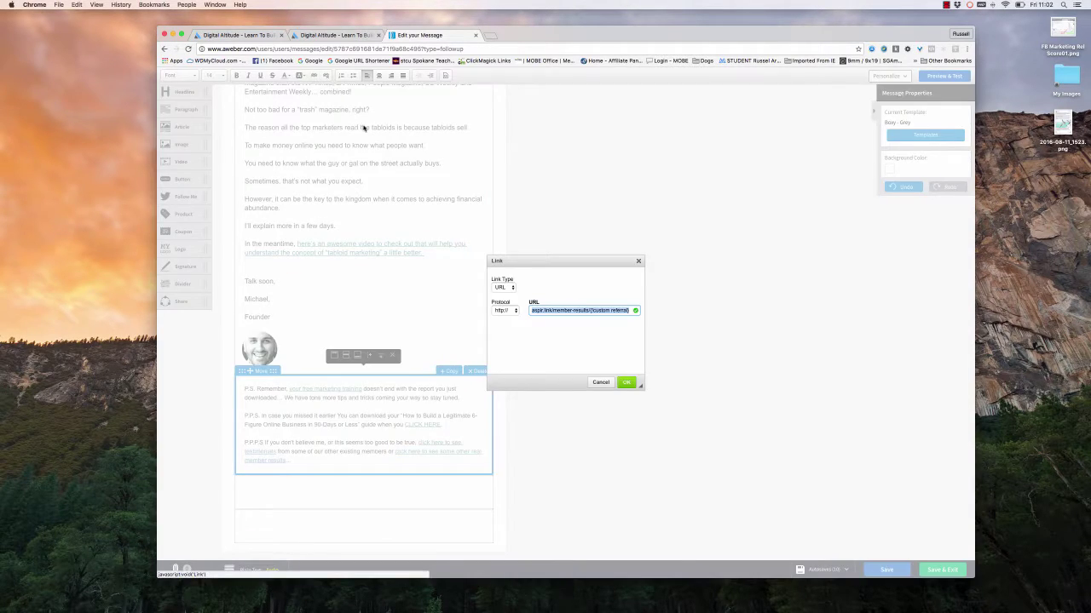
pyautogui.click(632, 312)
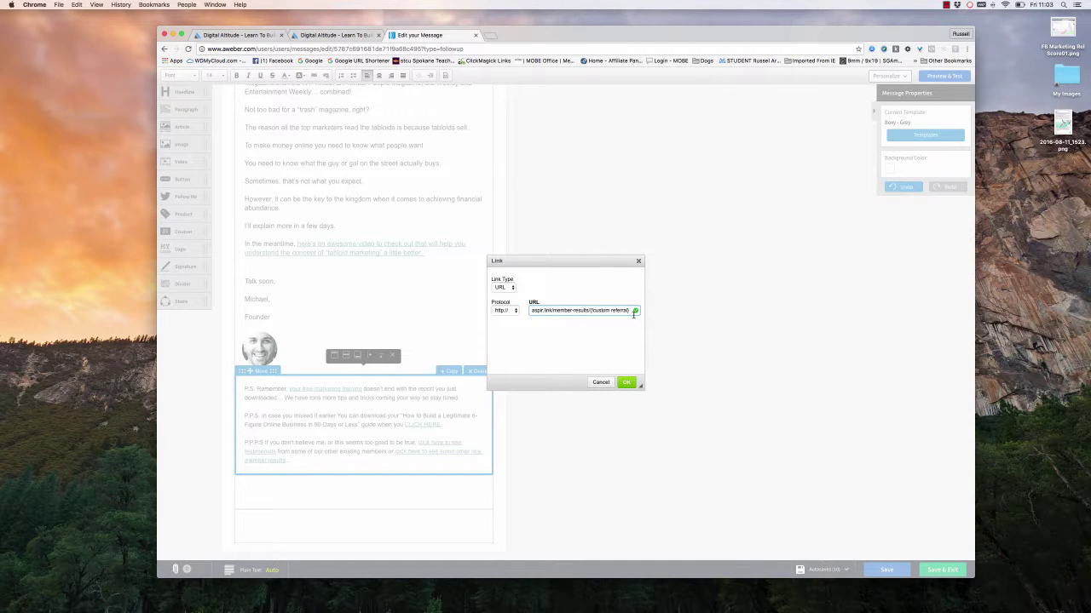
pyautogui.press('BackSpace')
pyautogui.press('BackSpace')
pyautogui.press('BackSpace')
pyautogui.press('BackSpace')
pyautogui.press('BackSpace')
pyautogui.press('BackSpace')
pyautogui.press('super+v')
pyautogui.click(511, 311)
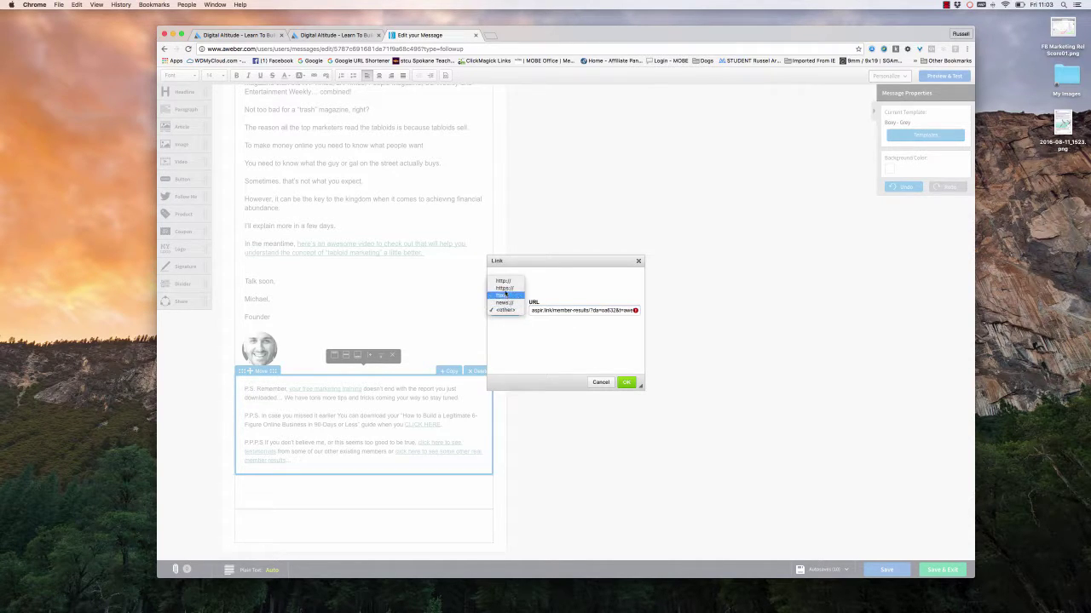
pyautogui.click(505, 282)
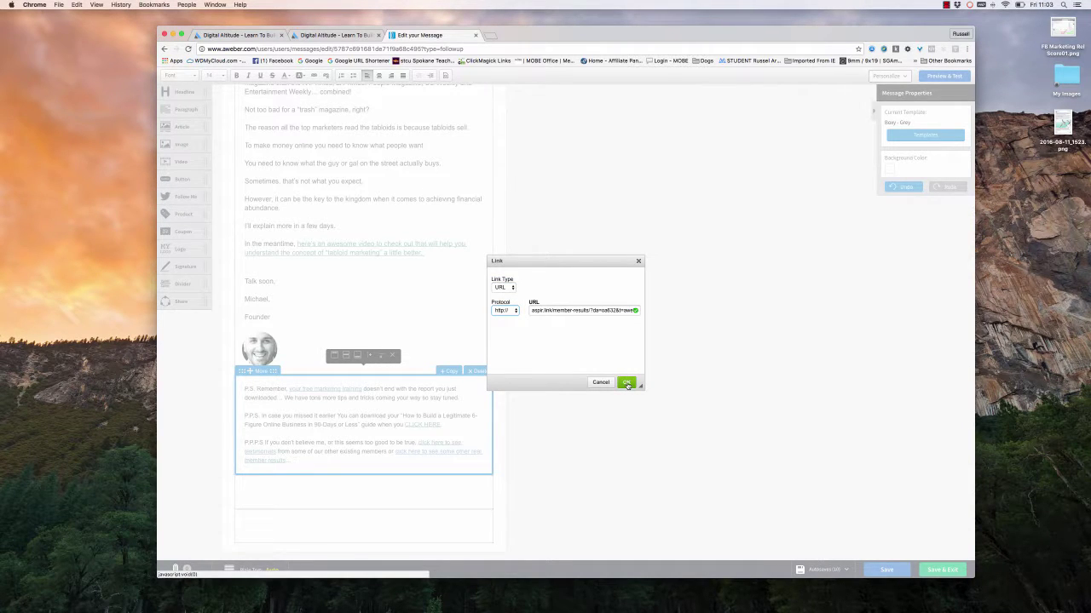
pyautogui.click(626, 383)
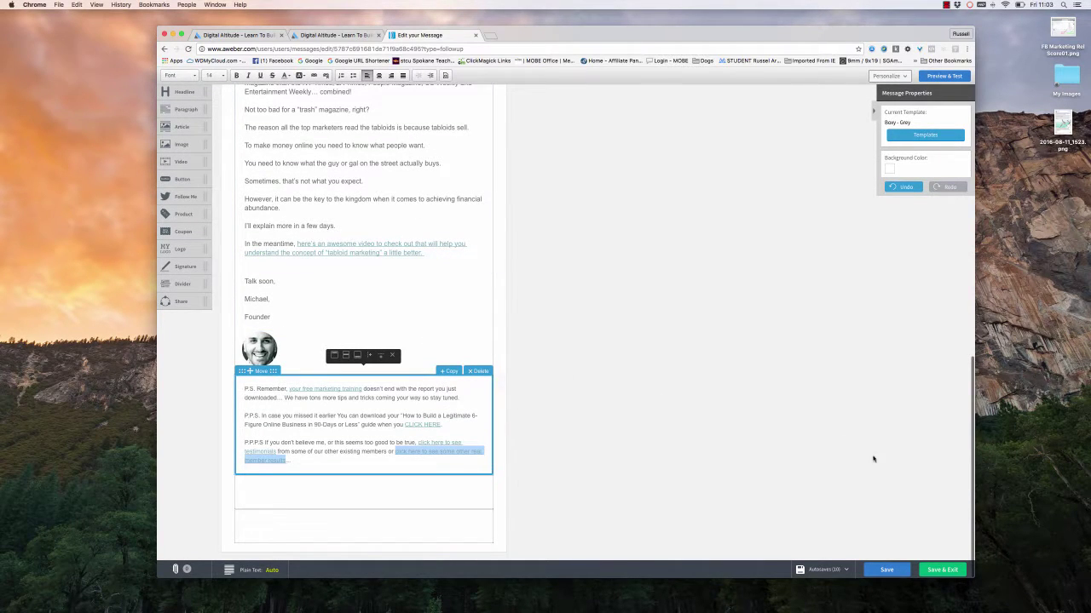
# - Save the edited email and open the third follow-up, 'What would you do with $90,000?'
pyautogui.click(943, 571)
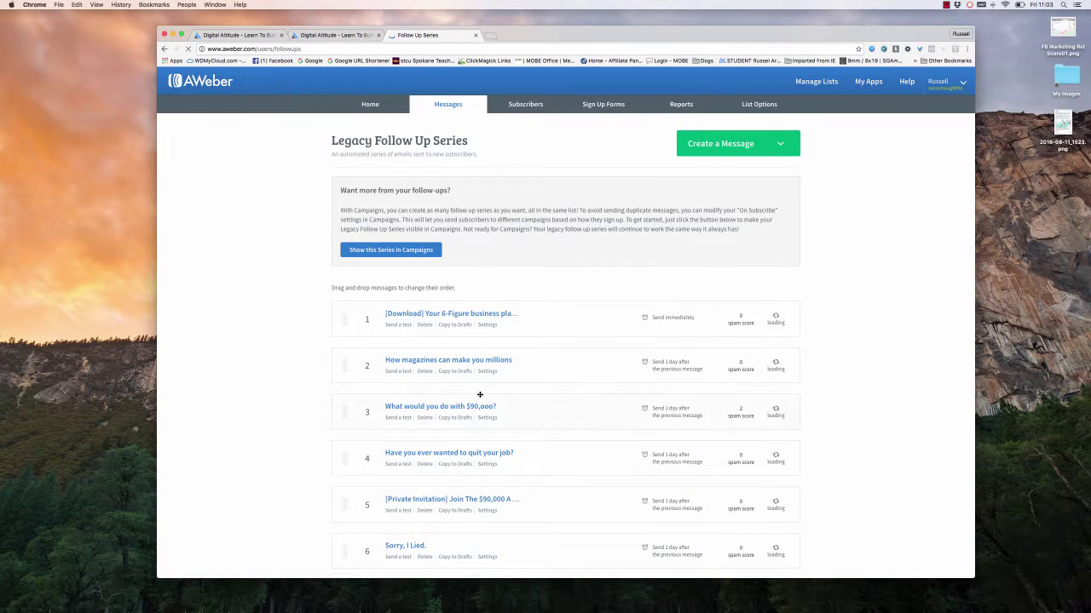
pyautogui.scroll(-2, 468, 383)
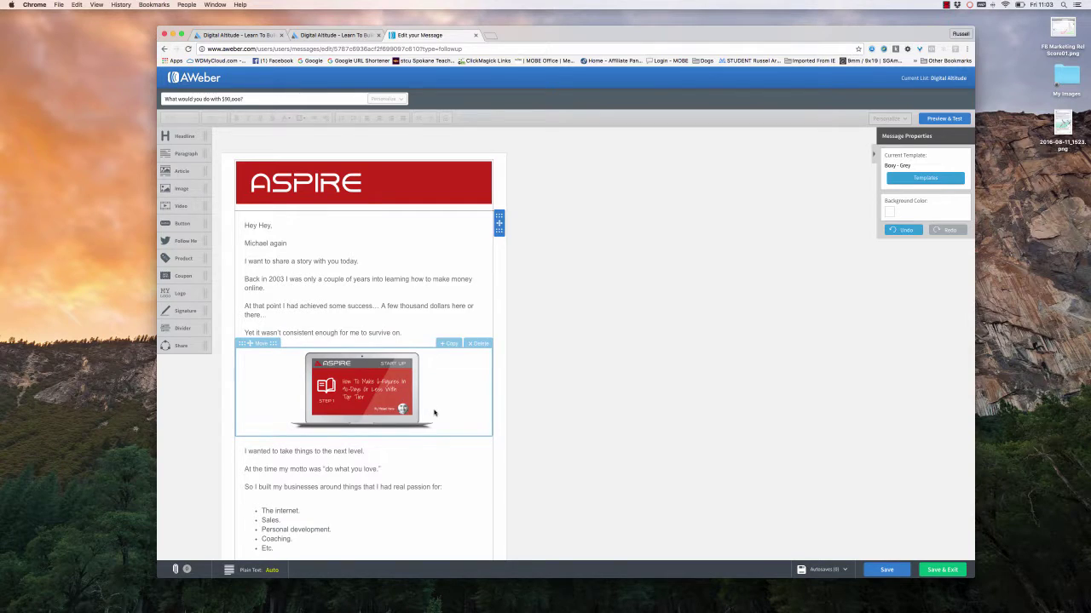
# - Link '(You did read it, didn't you?)' to the pasted affiliate tracking URL
pyautogui.scroll(-2, 433, 411)
pyautogui.scroll(-10, 434, 411)
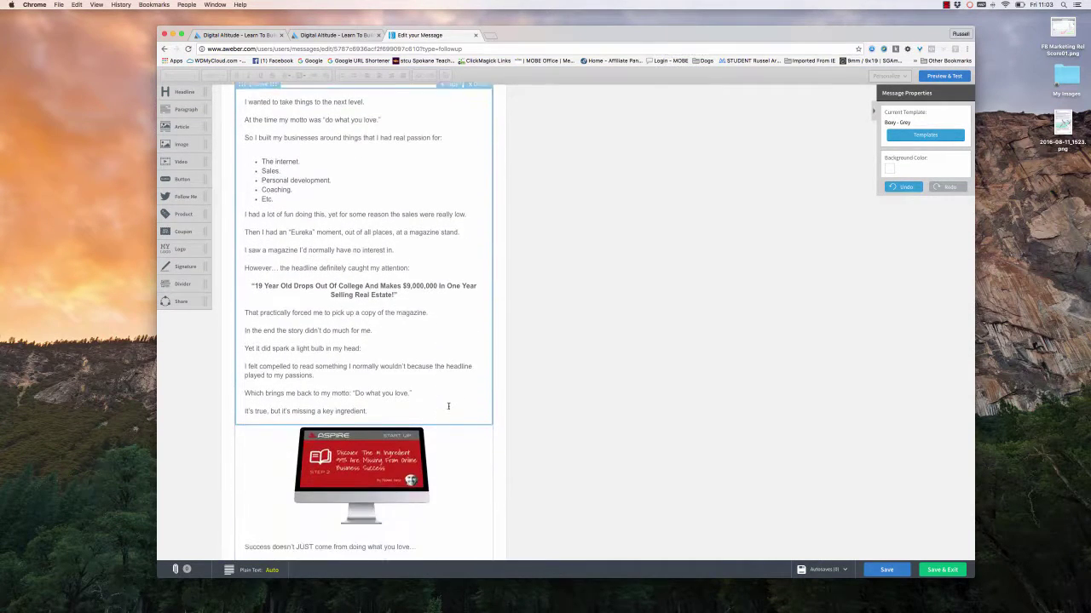
pyautogui.scroll(-5, 449, 409)
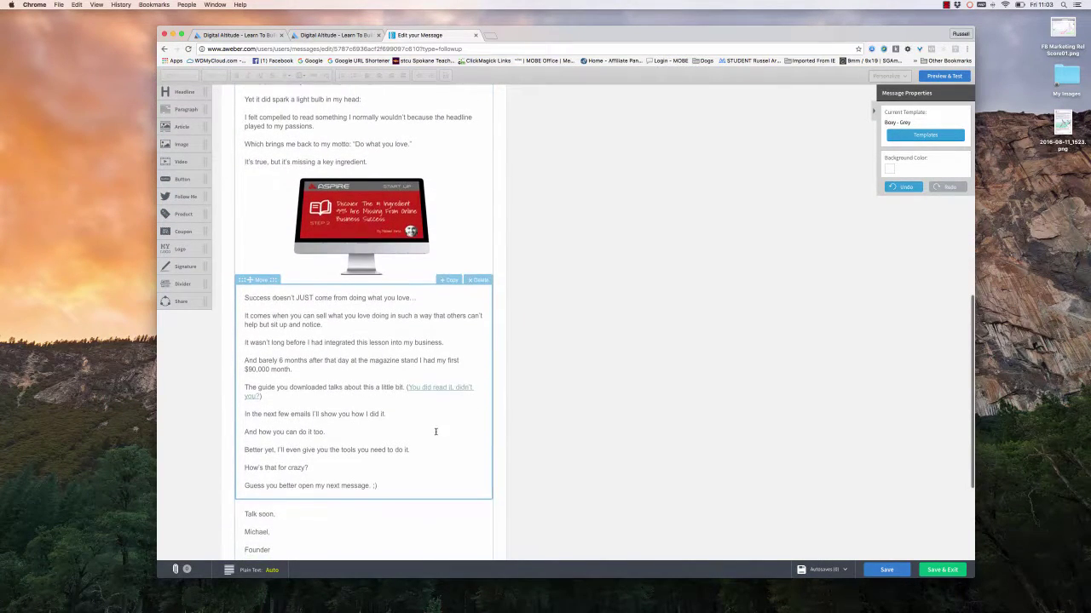
pyautogui.moveTo(409, 388); pyautogui.dragTo(474, 397)
pyautogui.moveTo(341, 397); pyautogui.dragTo(302, 402)
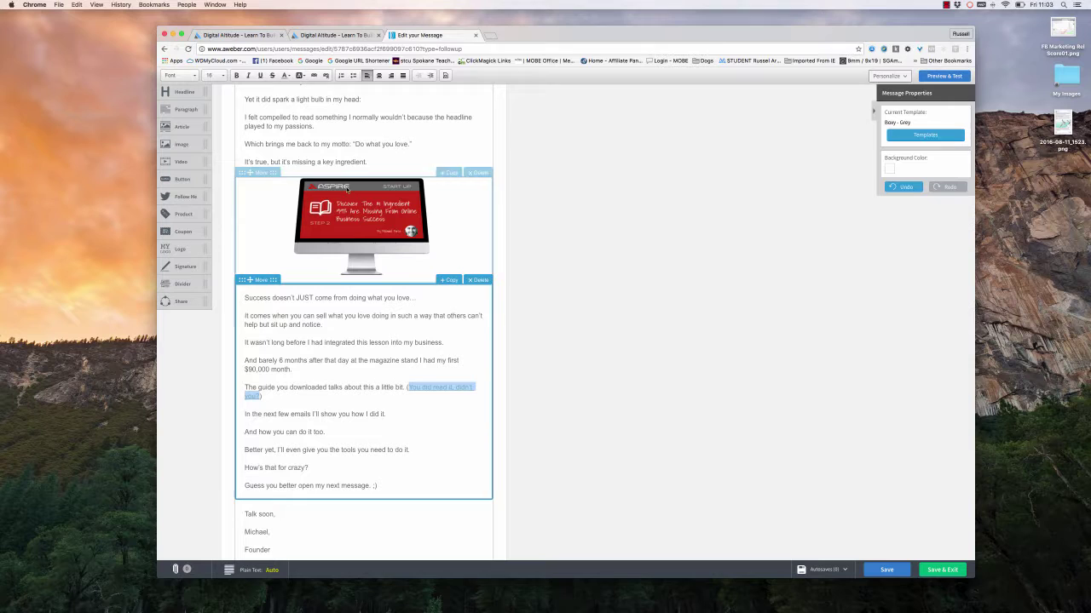
pyautogui.click(313, 75)
pyautogui.click(615, 312)
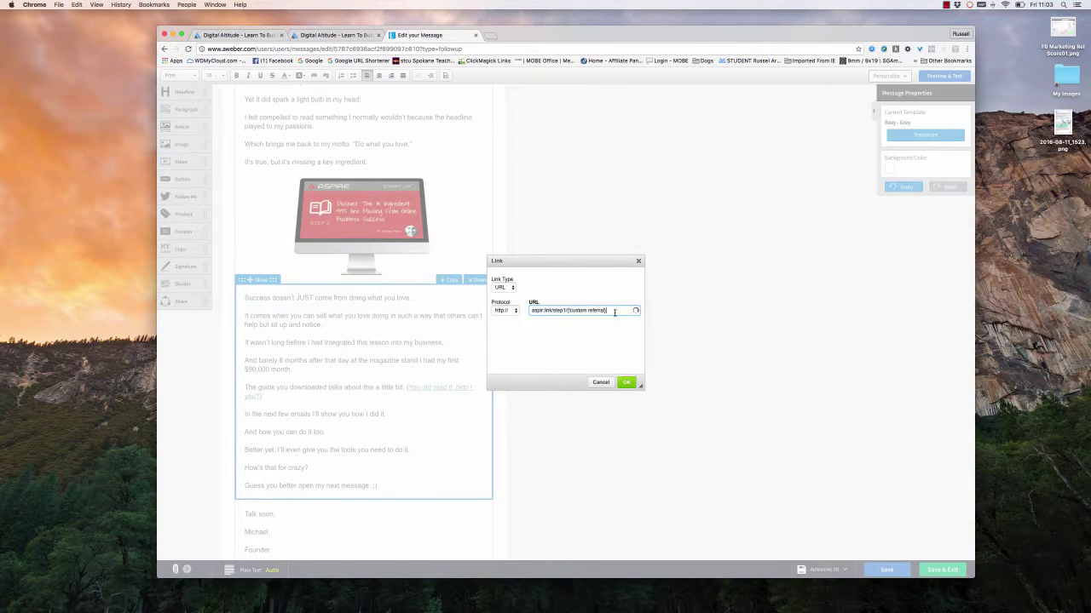
pyautogui.press('BackSpace')
pyautogui.press('BackSpace')
pyautogui.press('BackSpace')
pyautogui.press('BackSpace')
pyautogui.press('BackSpace')
pyautogui.write('?da=oa632&t=awef')
pyautogui.click(509, 310)
pyautogui.click(503, 280)
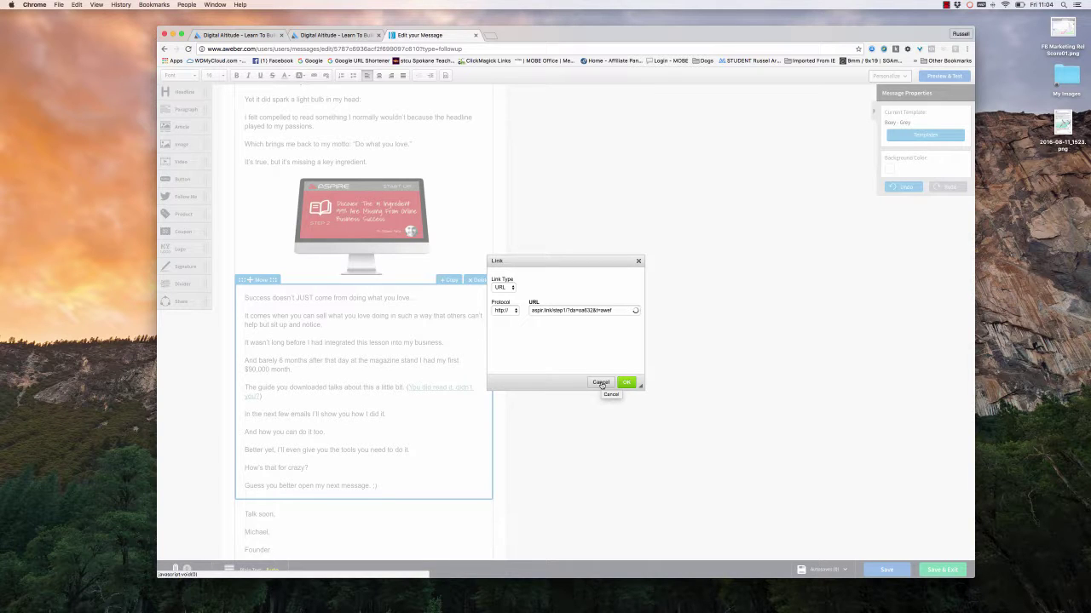
pyautogui.click(626, 382)
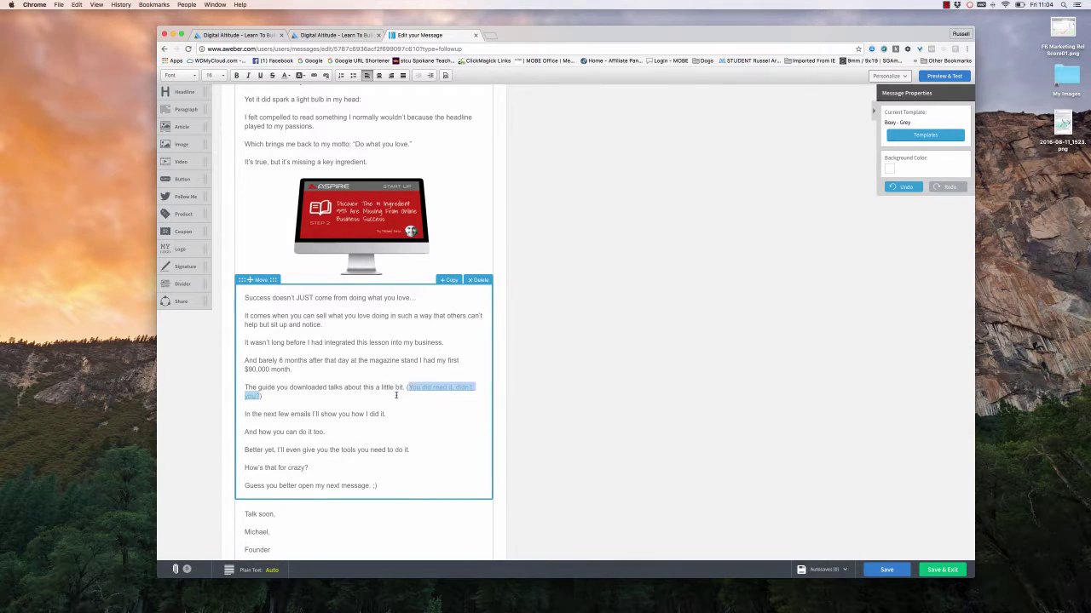
pyautogui.click(313, 75)
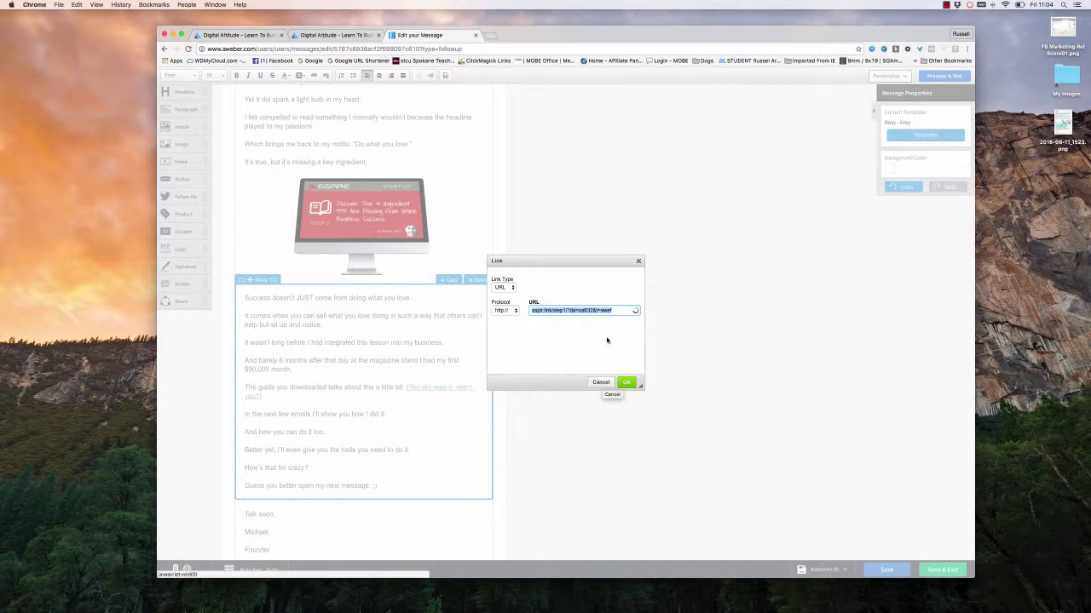
pyautogui.click(615, 311)
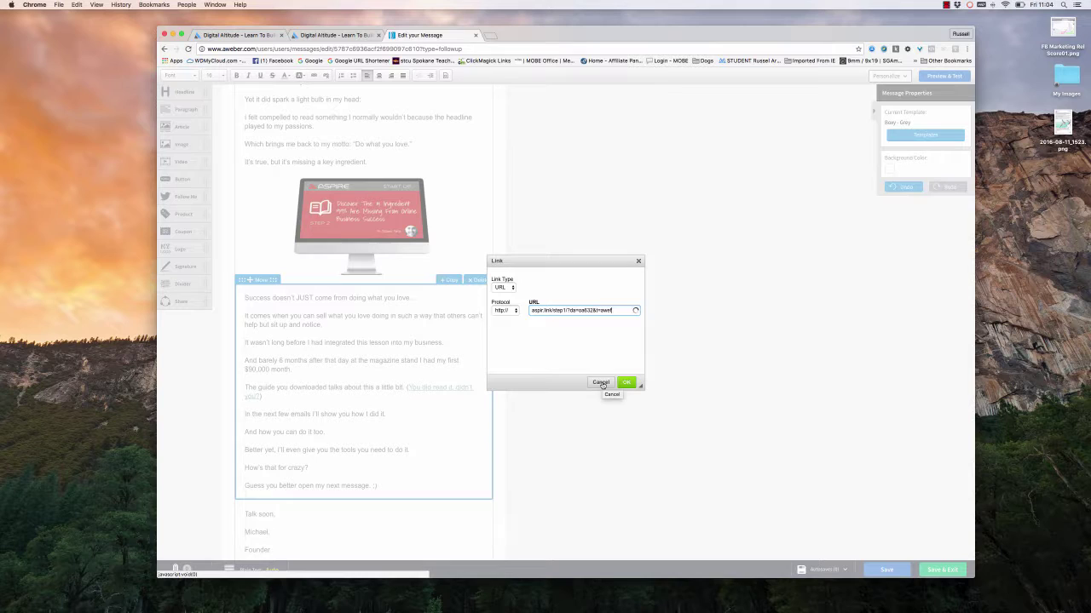
pyautogui.click(508, 311)
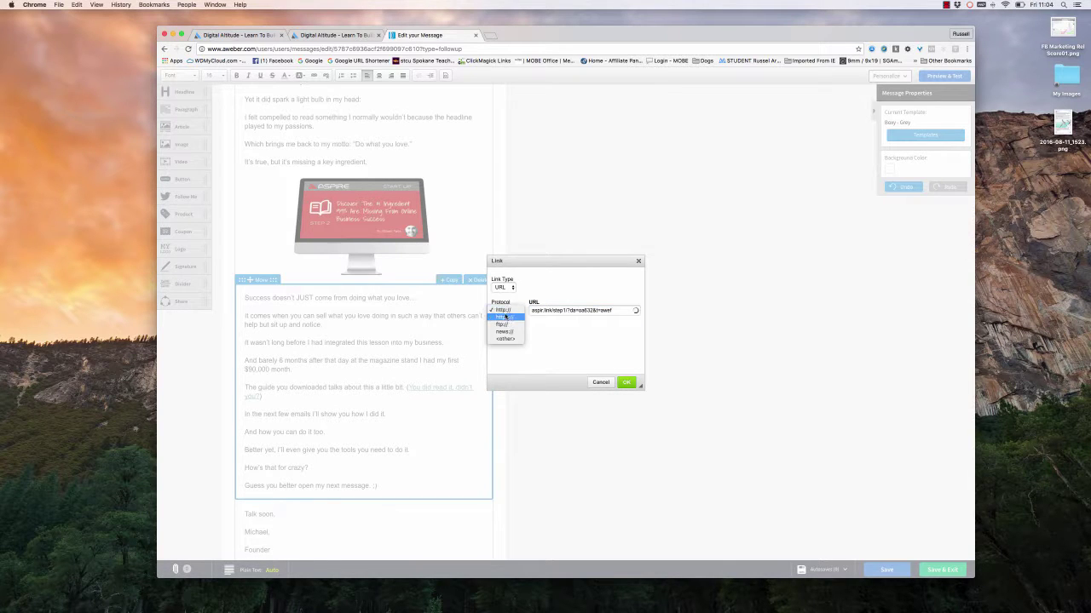
pyautogui.click(506, 317)
pyautogui.click(512, 311)
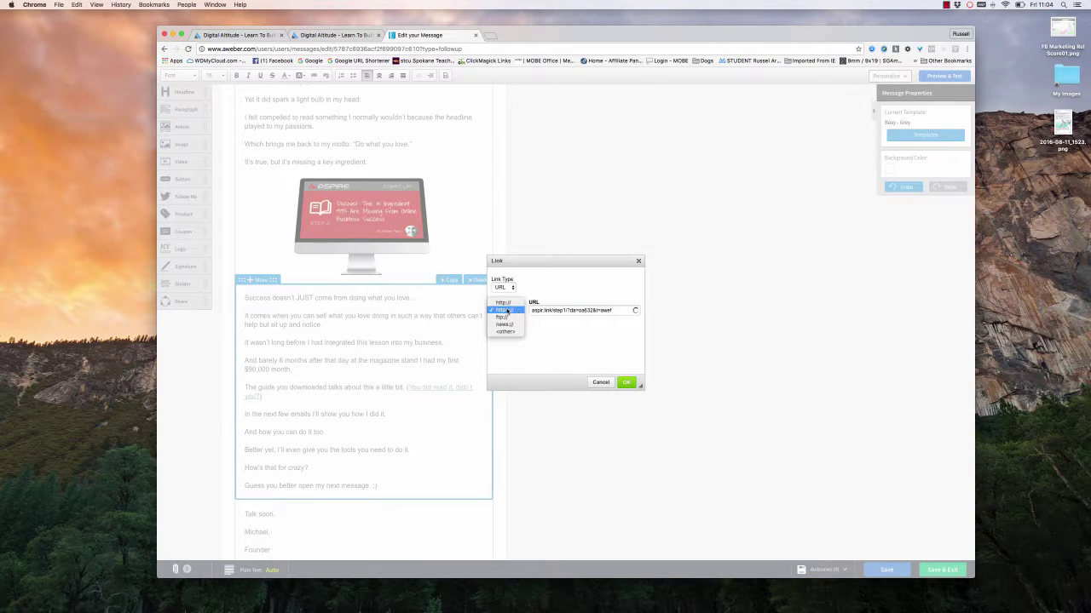
pyautogui.click(502, 303)
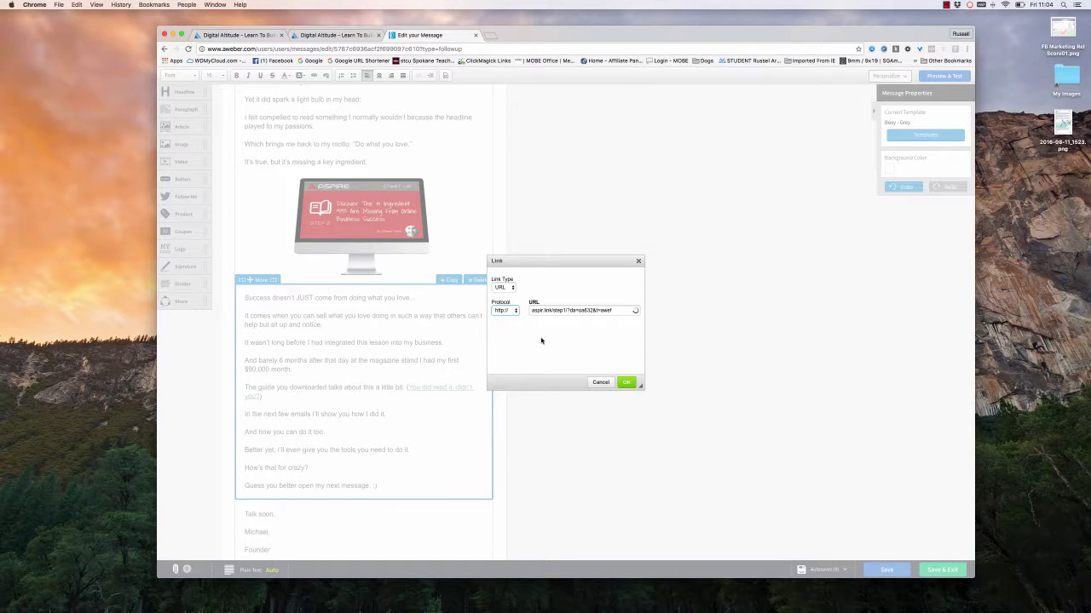
pyautogui.click(504, 310)
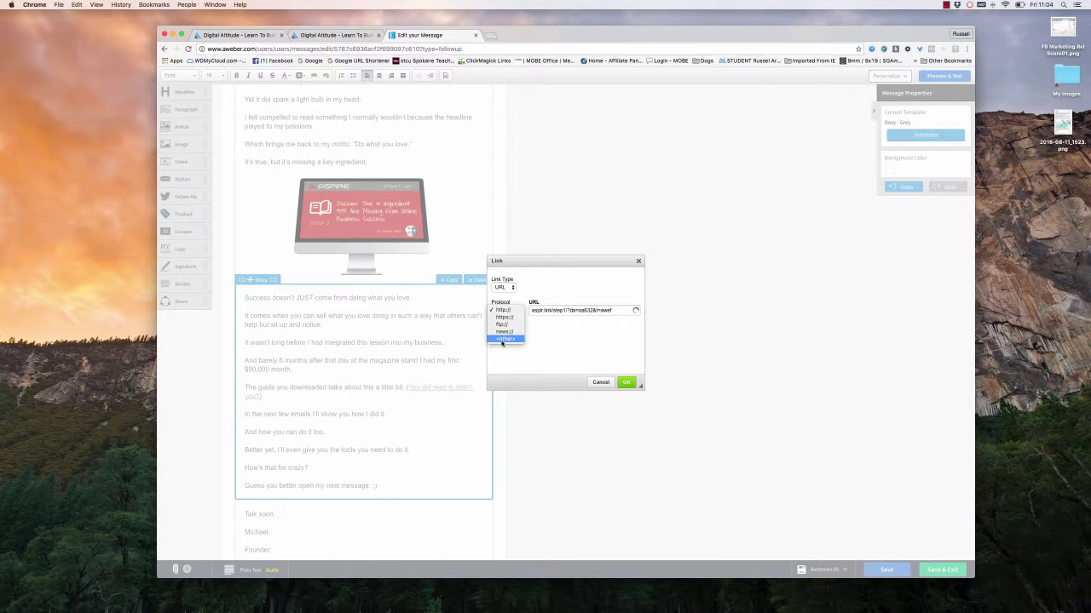
pyautogui.click(501, 339)
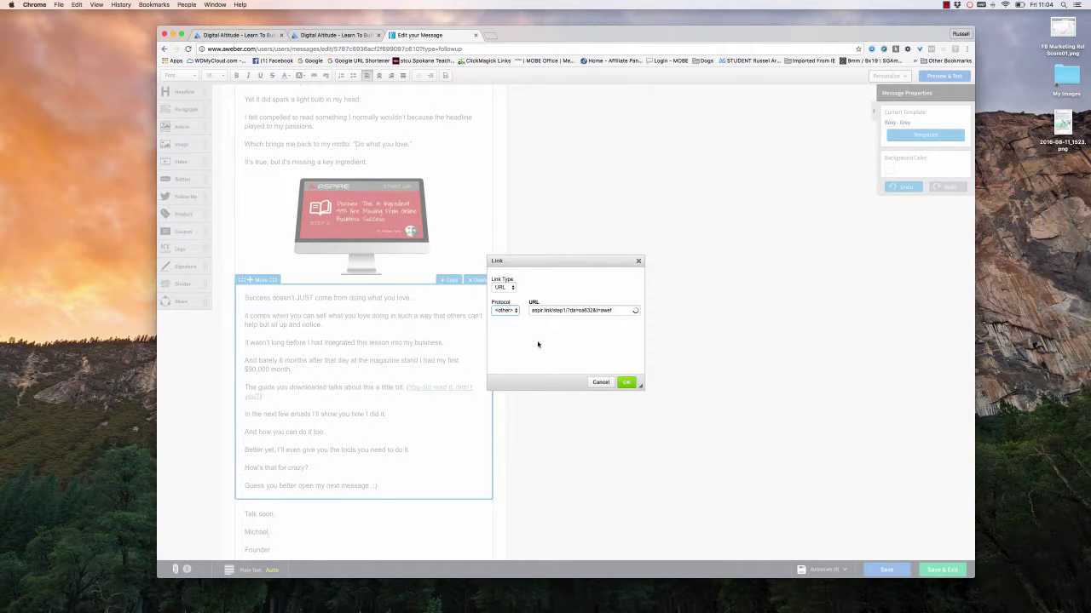
pyautogui.click(510, 311)
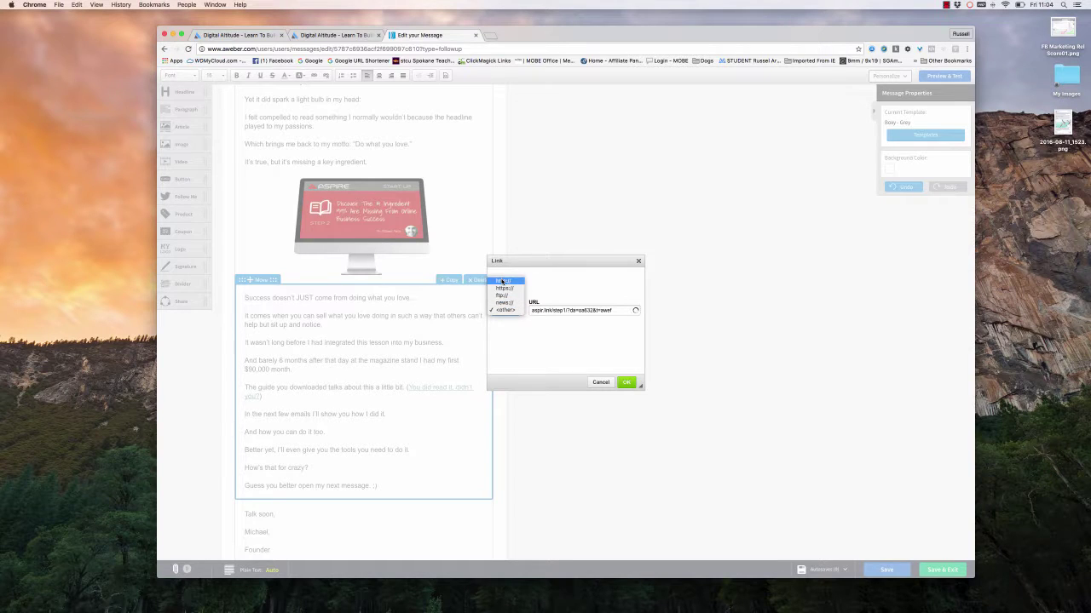
pyautogui.click(501, 281)
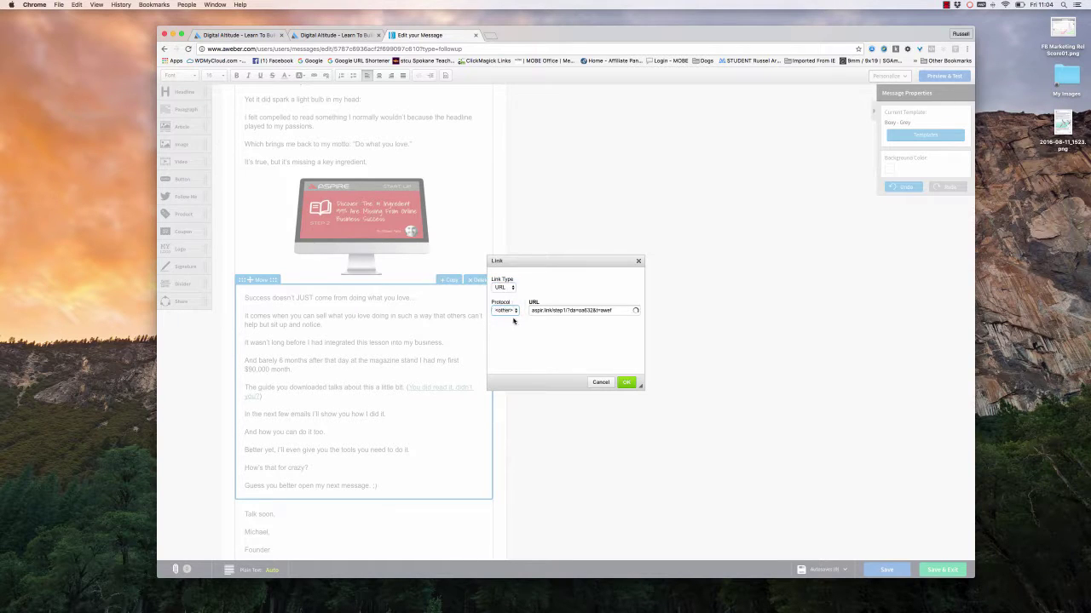
pyautogui.click(570, 311)
pyautogui.moveTo(569, 310); pyautogui.dragTo(612, 312)
pyautogui.press('super+c')
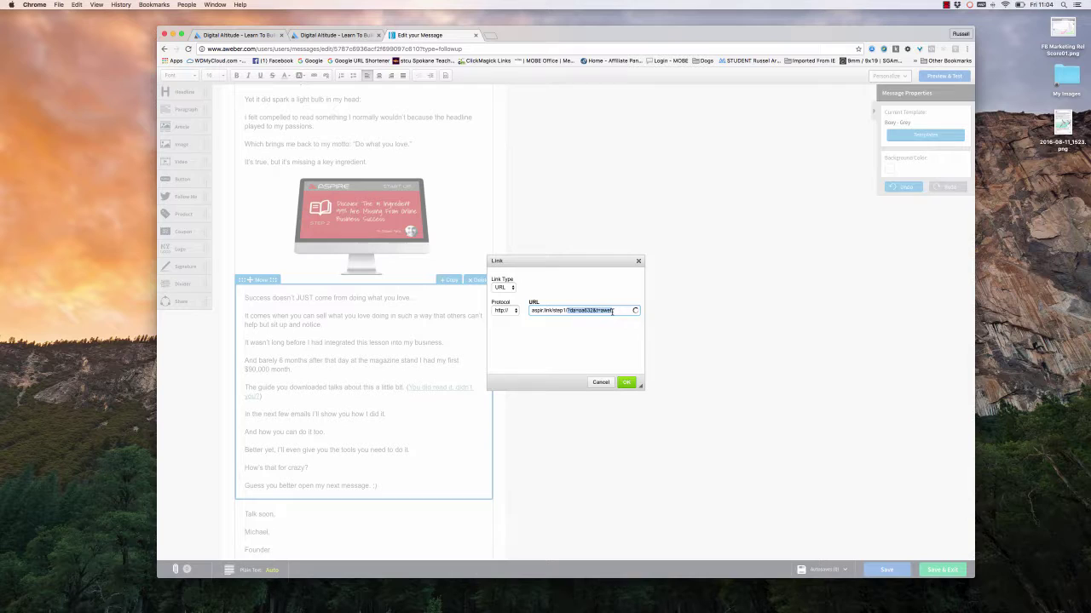
pyautogui.press('BackSpace')
pyautogui.click(625, 383)
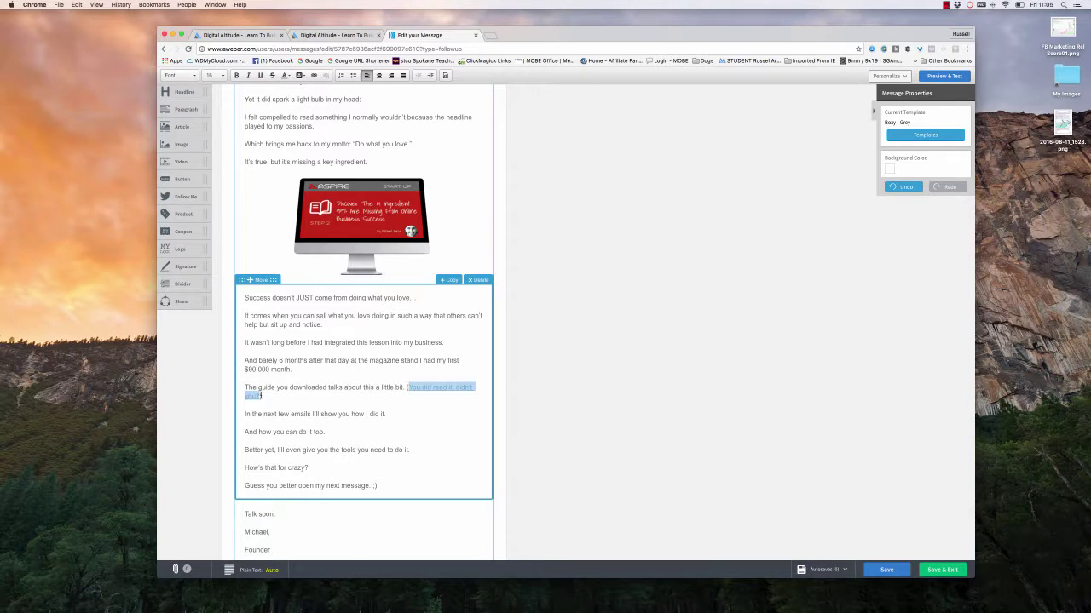
# - Re-paste the affiliate tracking string and correct the path to step1, then confirm the link
pyautogui.click(314, 75)
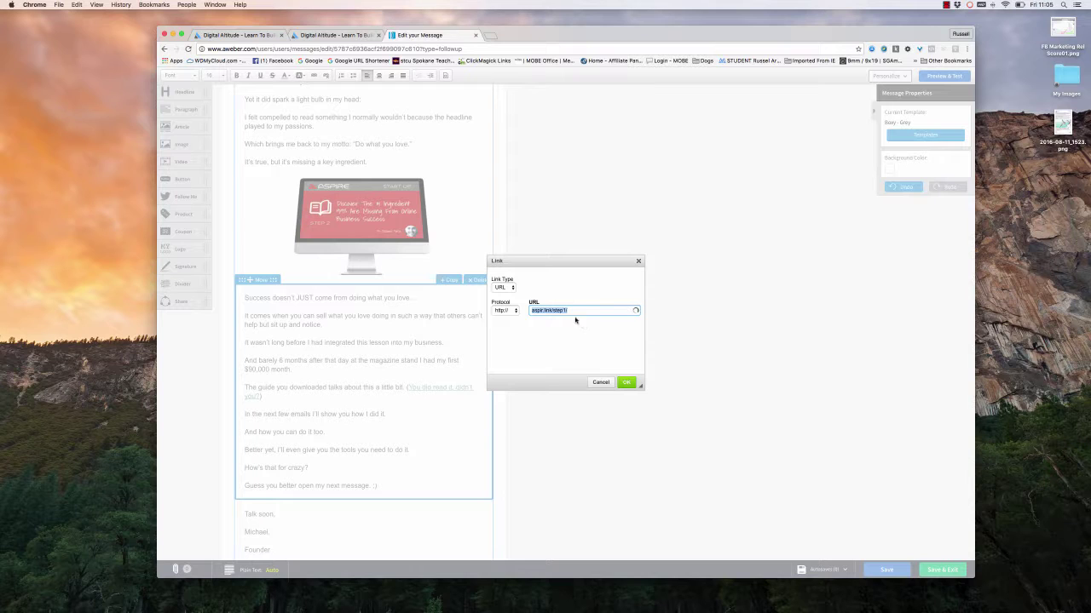
pyautogui.click(568, 310)
pyautogui.rightClick(571, 312)
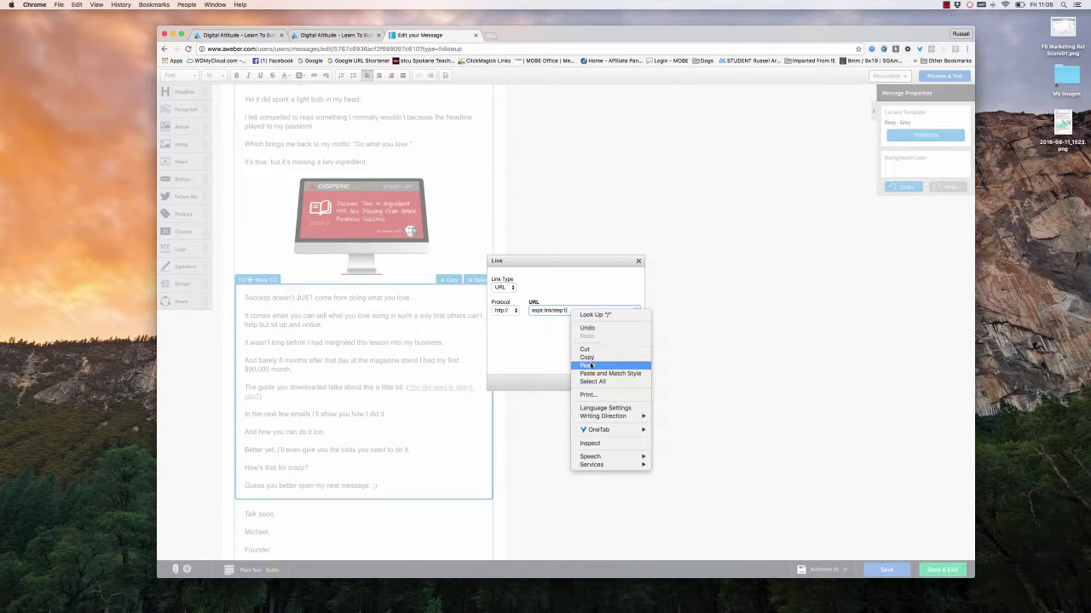
pyautogui.click(583, 366)
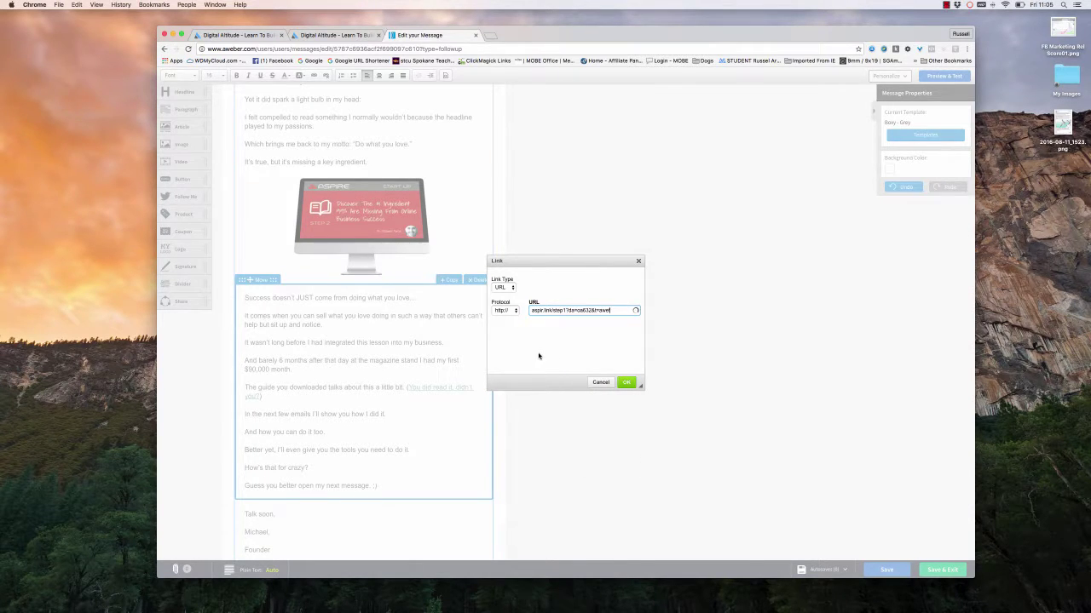
pyautogui.click(565, 310)
pyautogui.write('1')
pyautogui.click(628, 383)
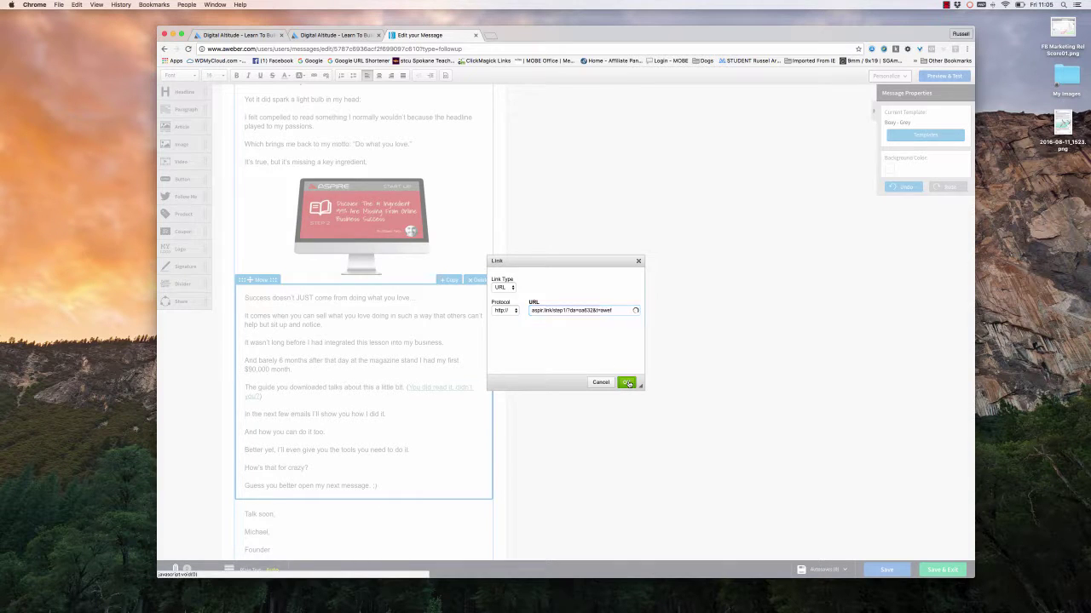
pyautogui.scroll(-5, 450, 432)
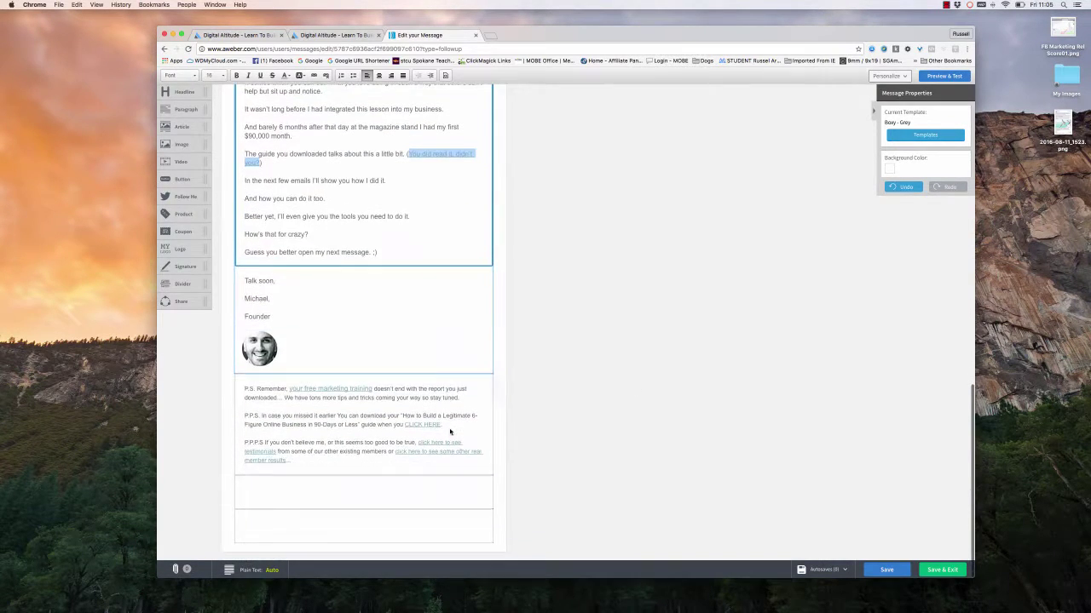
pyautogui.moveTo(290, 388); pyautogui.dragTo(372, 389)
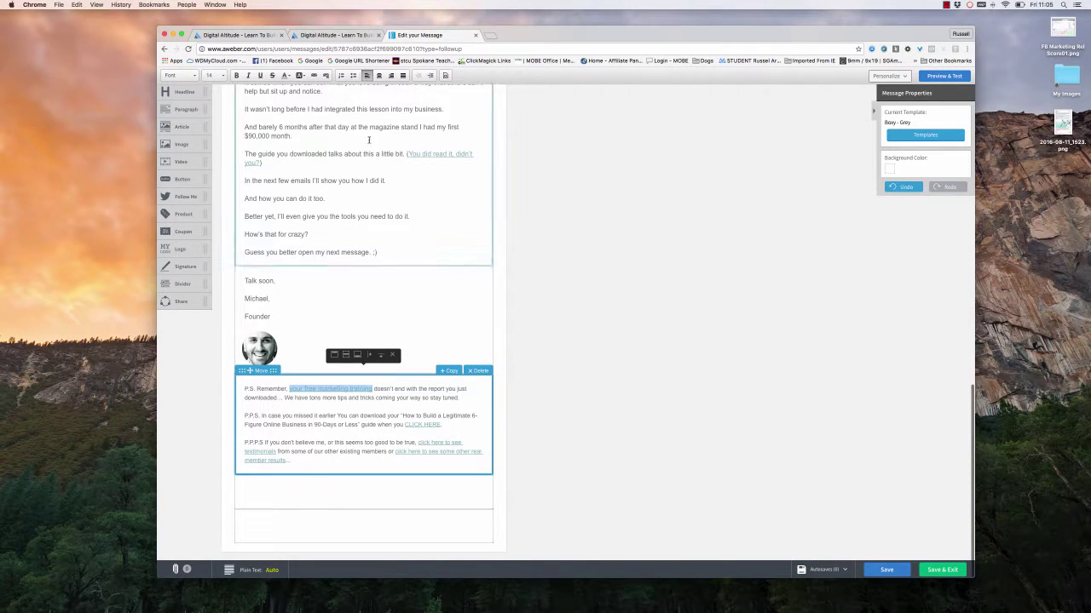
pyautogui.click(313, 76)
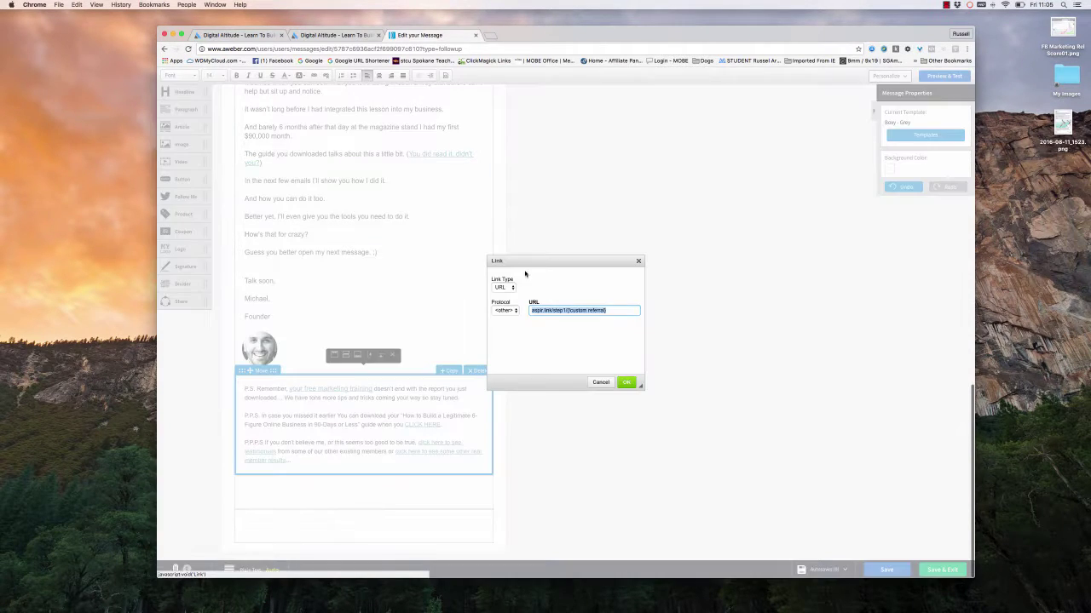
pyautogui.click(611, 311)
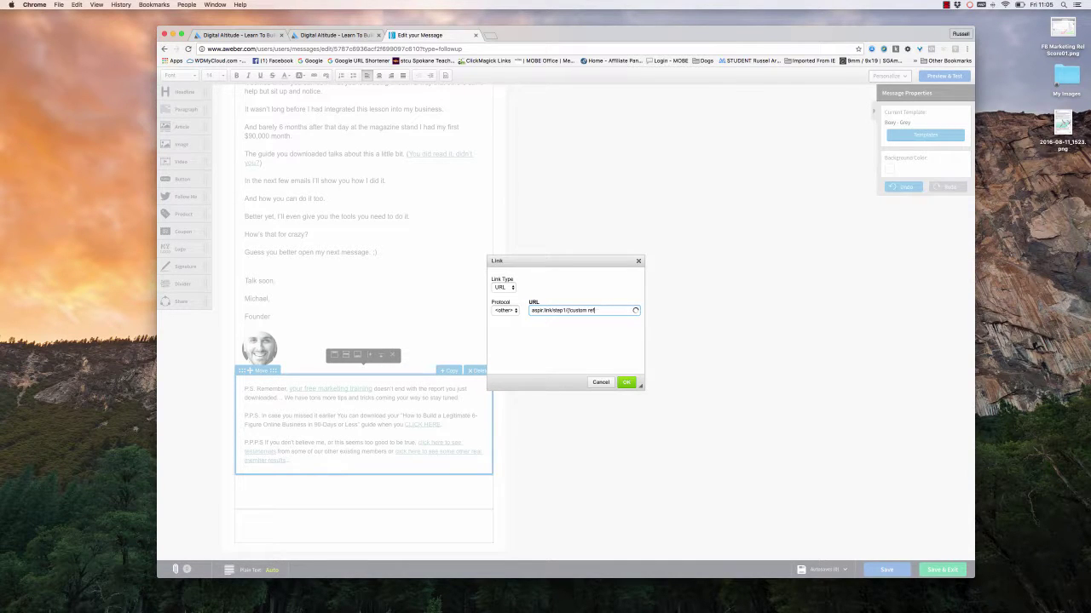
pyautogui.press('BackSpace')
pyautogui.press('BackSpace')
pyautogui.press('BackSpace')
pyautogui.press('BackSpace')
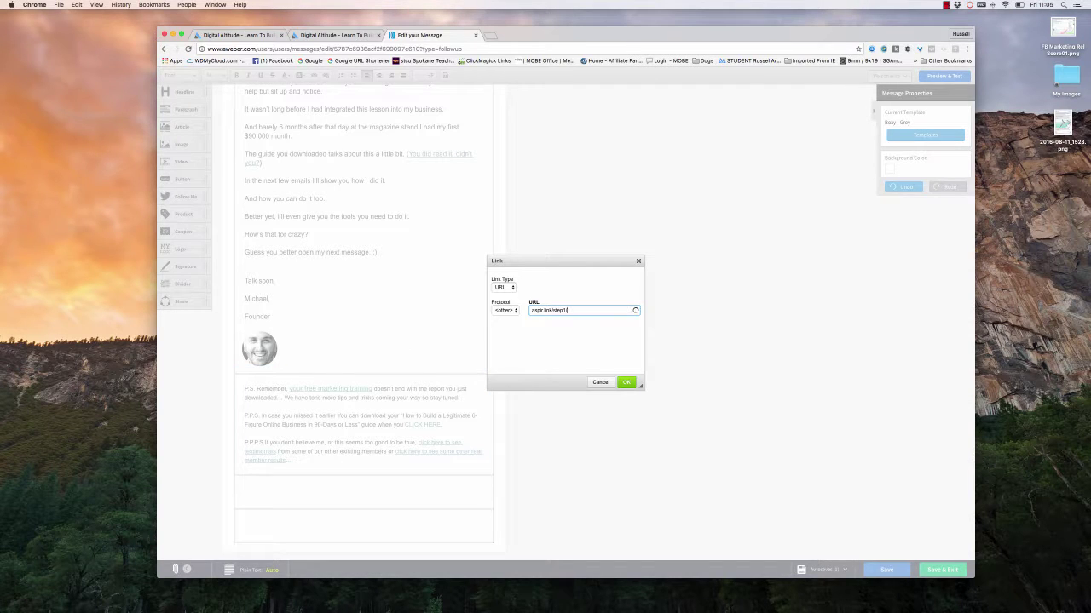
pyautogui.press('super+v')
pyautogui.click(505, 310)
pyautogui.click(505, 311)
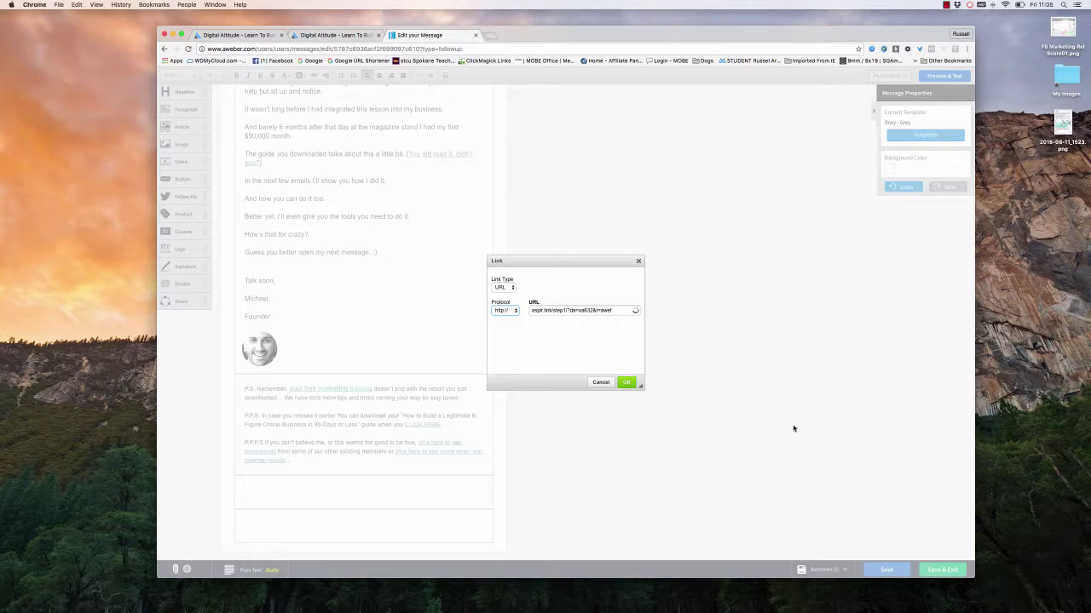
pyautogui.click(627, 383)
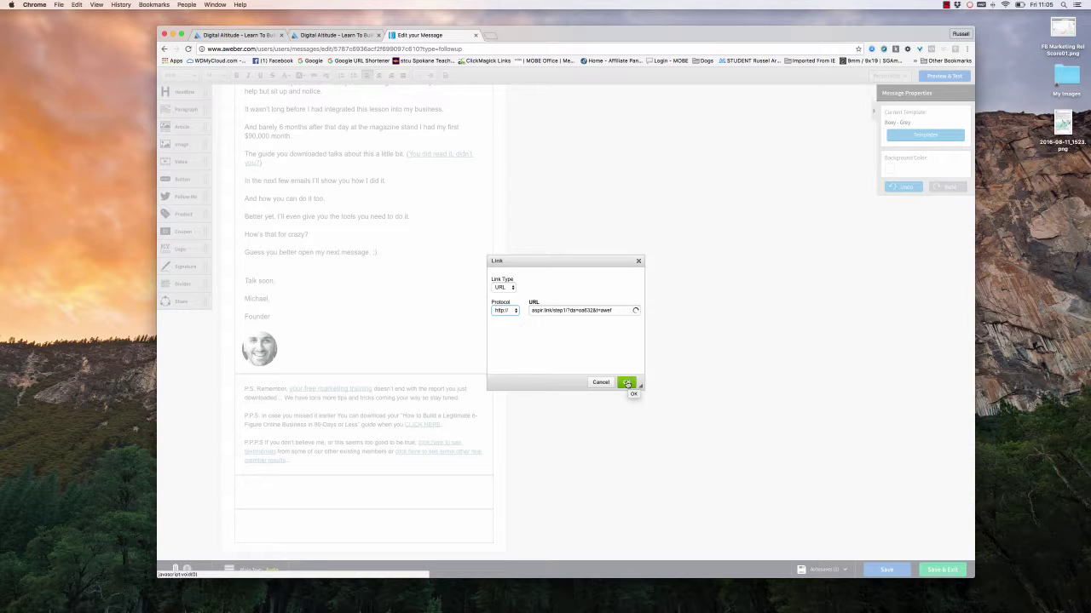
# - Apply the P.S. link, then select CLICK HERE and cancel the empty link settings
pyautogui.click(405, 425)
pyautogui.moveTo(405, 425); pyautogui.dragTo(441, 424)
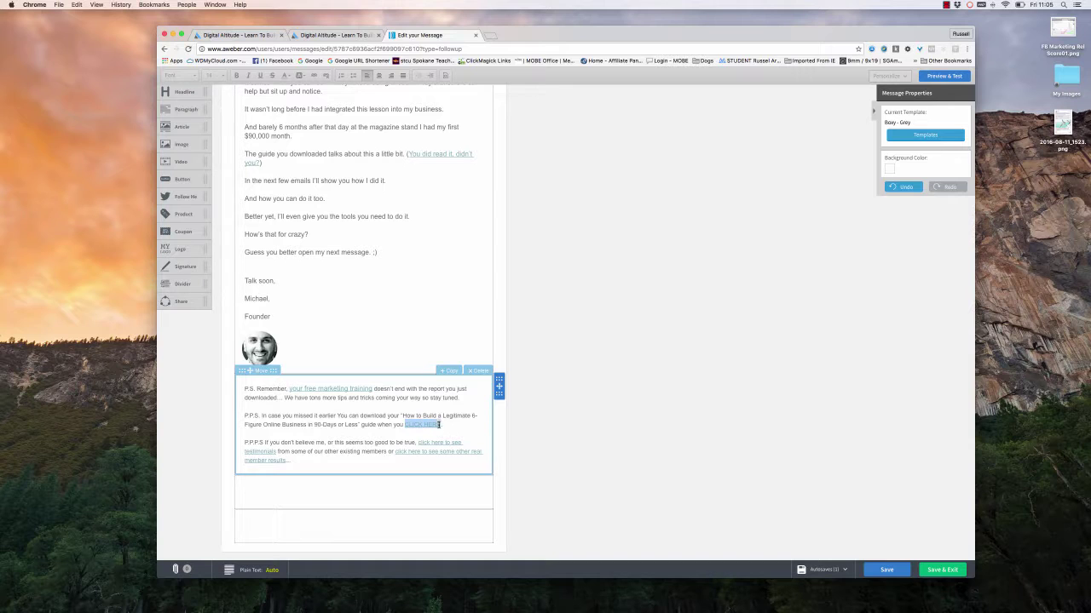
pyautogui.click(401, 424)
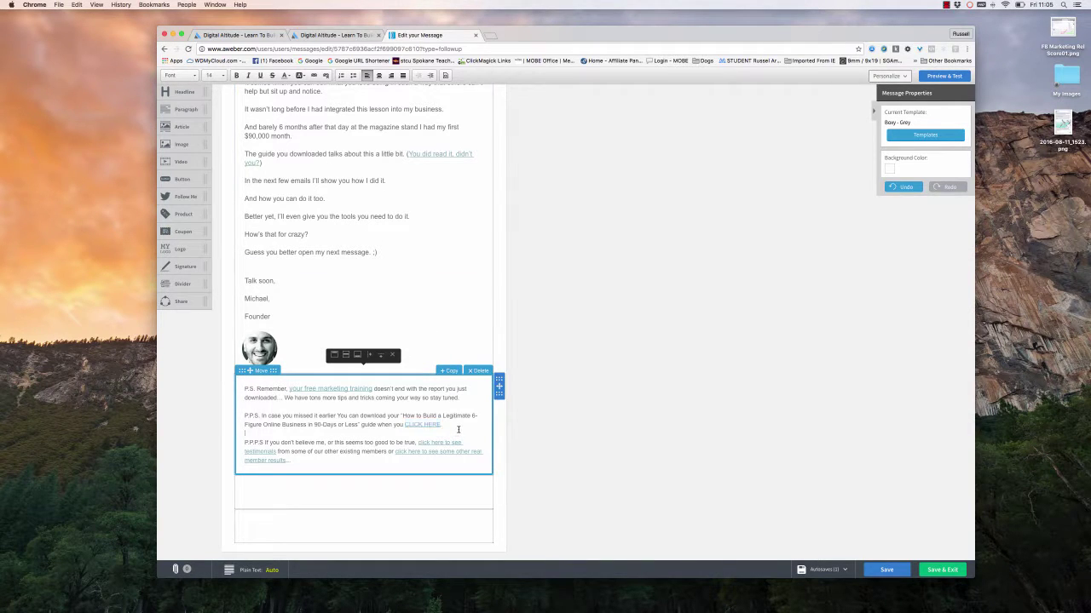
pyautogui.moveTo(402, 424); pyautogui.dragTo(443, 424)
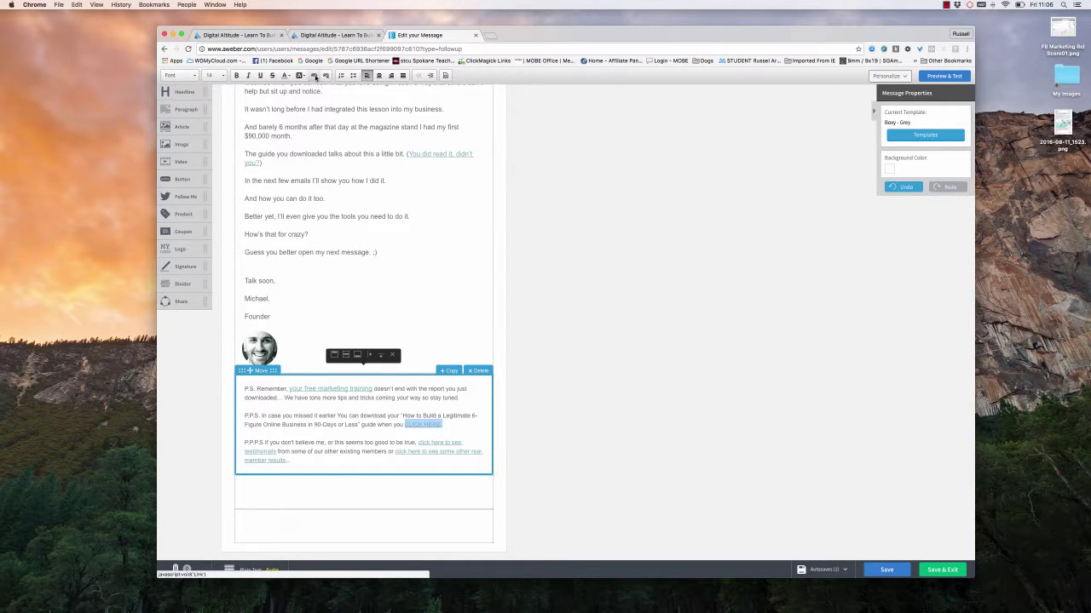
pyautogui.click(314, 76)
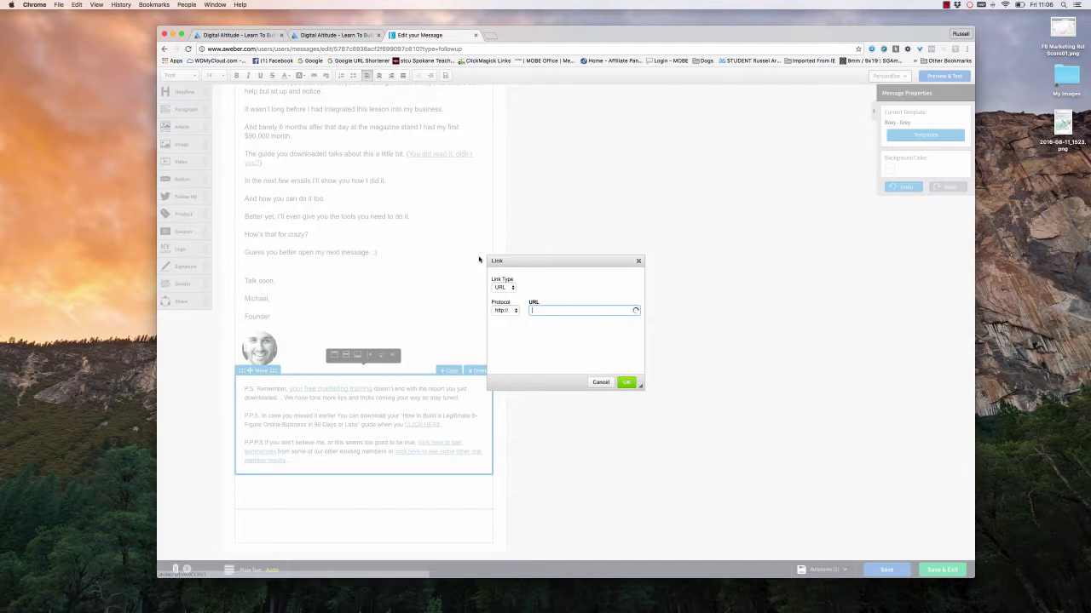
pyautogui.click(601, 382)
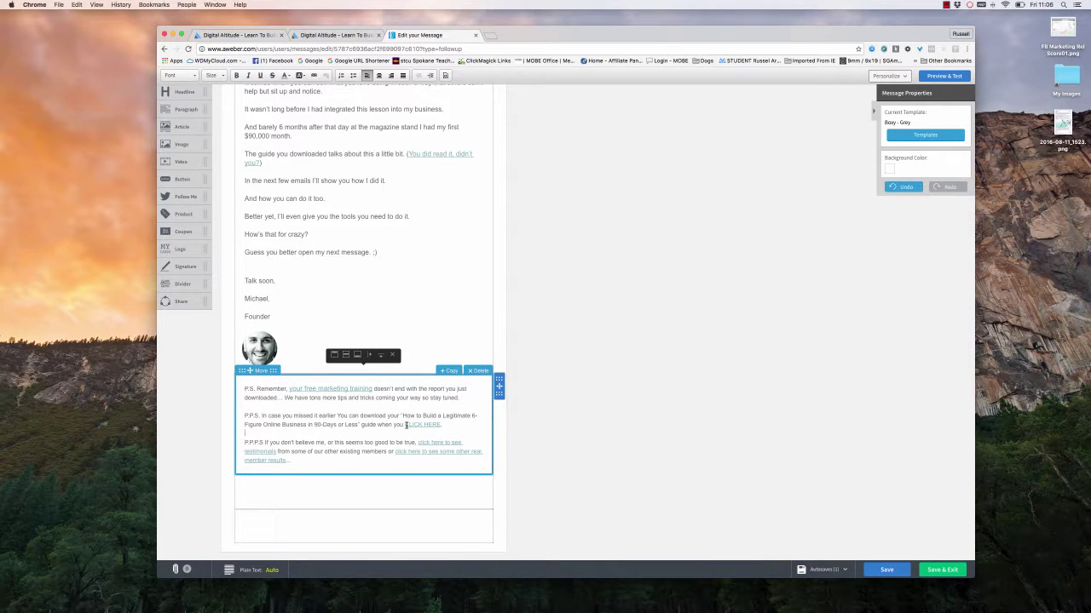
pyautogui.moveTo(404, 424); pyautogui.dragTo(459, 426)
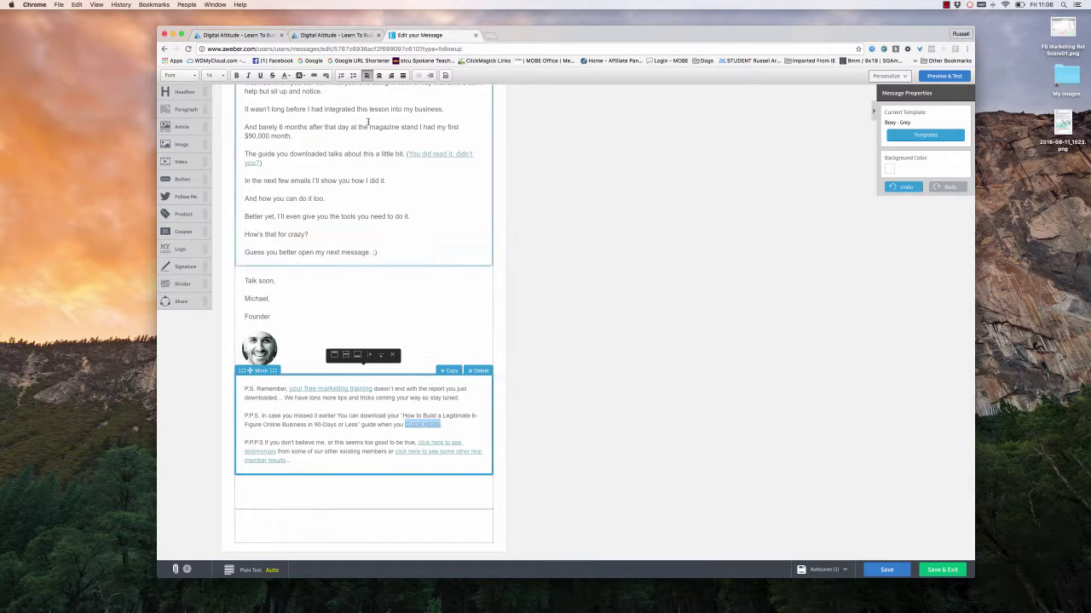
pyautogui.click(322, 76)
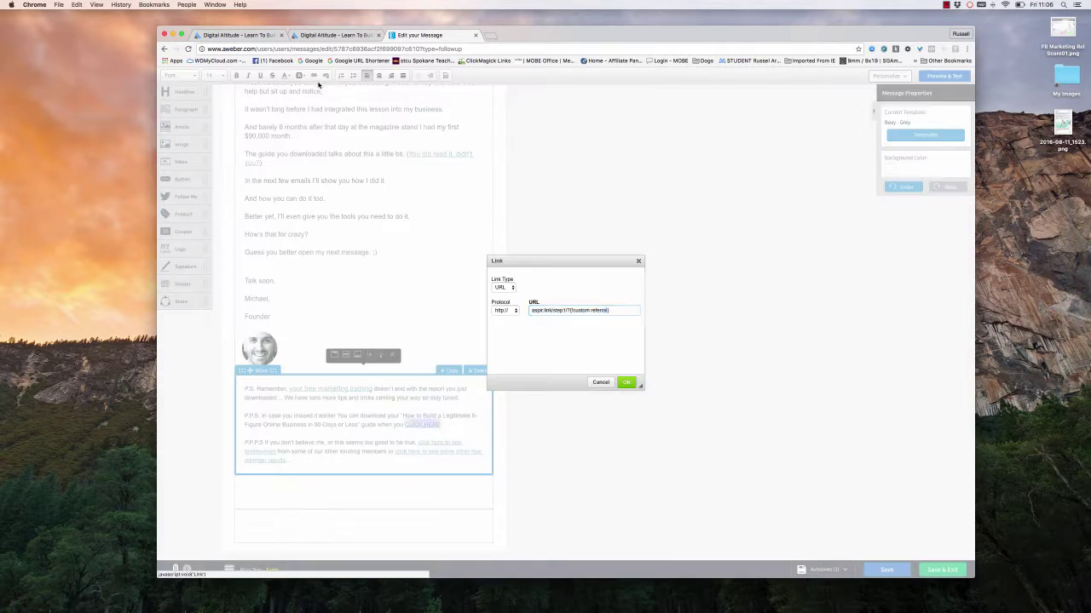
pyautogui.click(610, 310)
pyautogui.press('BackSpace')
pyautogui.press('BackSpace')
pyautogui.press('BackSpace')
pyautogui.press('BackSpace')
pyautogui.press('BackSpace')
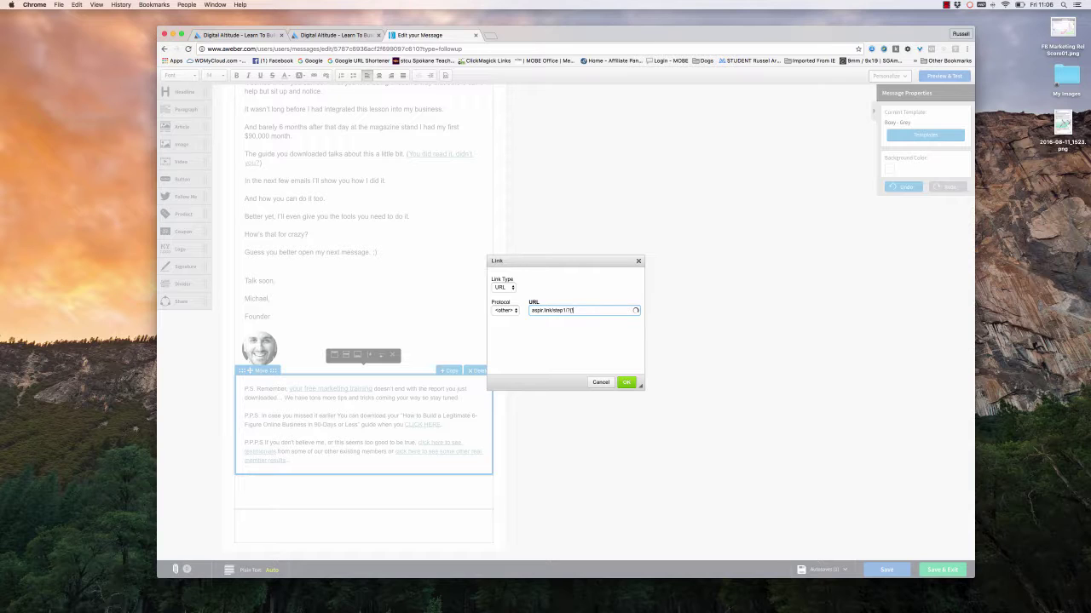
pyautogui.press('BackSpace')
pyautogui.press('BackSpace')
pyautogui.write('?da=oa632&l=awef')
pyautogui.click(505, 310)
pyautogui.click(511, 283)
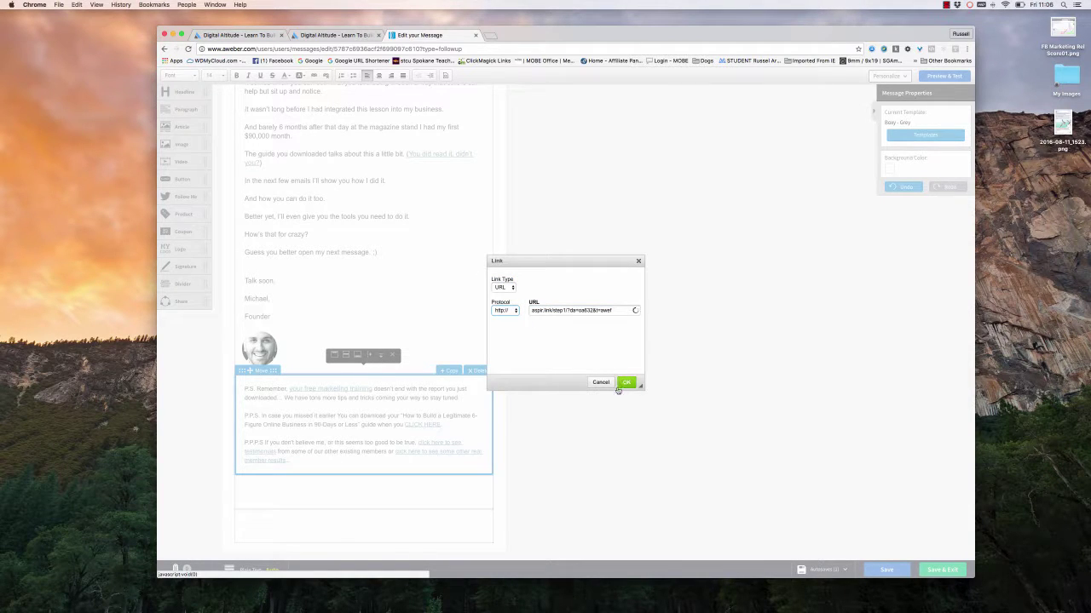
pyautogui.click(627, 384)
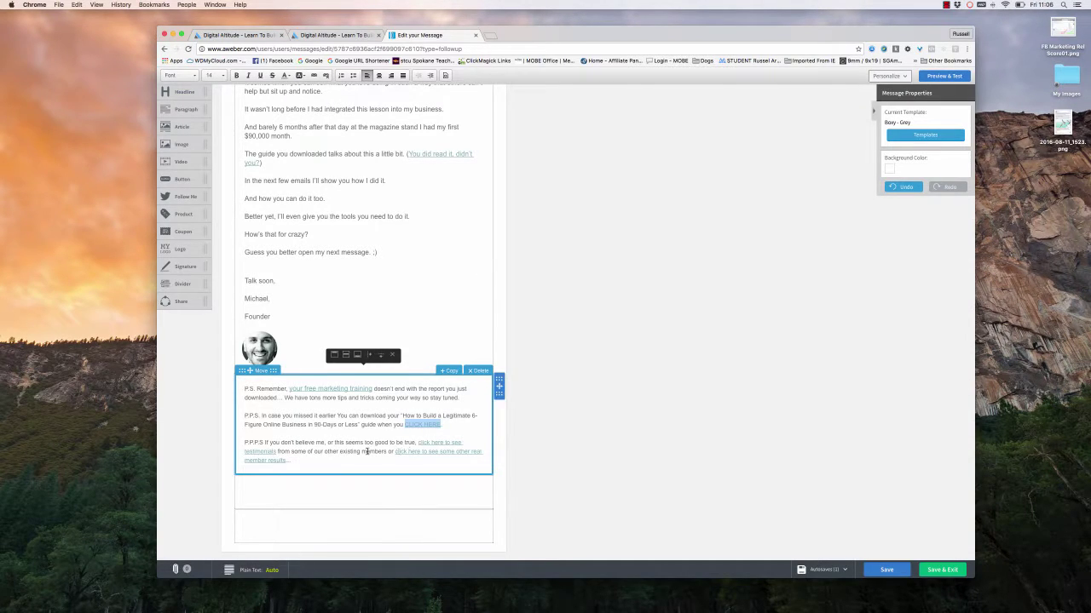
pyautogui.moveTo(419, 442); pyautogui.dragTo(275, 452)
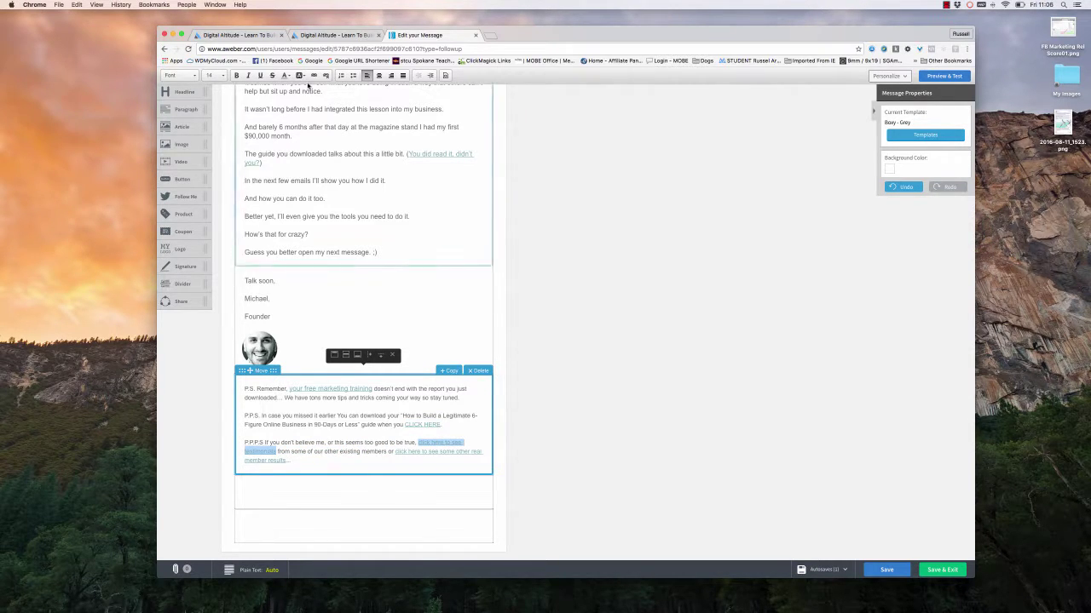
pyautogui.click(368, 354)
pyautogui.click(624, 311)
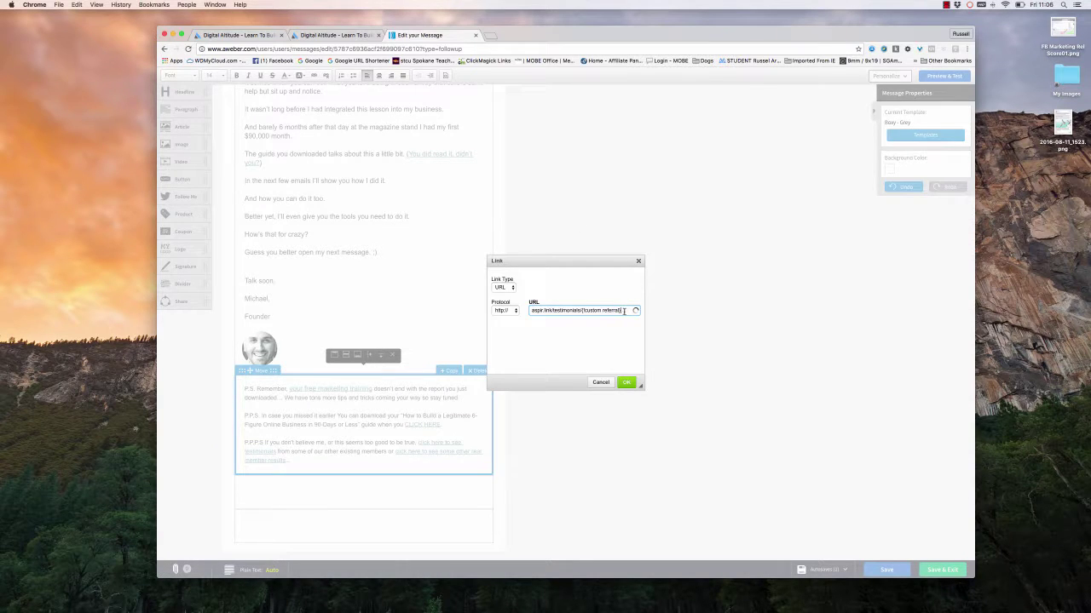
pyautogui.press('BackSpace')
pyautogui.write('?da=oa632&t=owe')
pyautogui.click(515, 310)
pyautogui.press('Up')
pyautogui.press('Up')
pyautogui.press('Up')
pyautogui.press('Up')
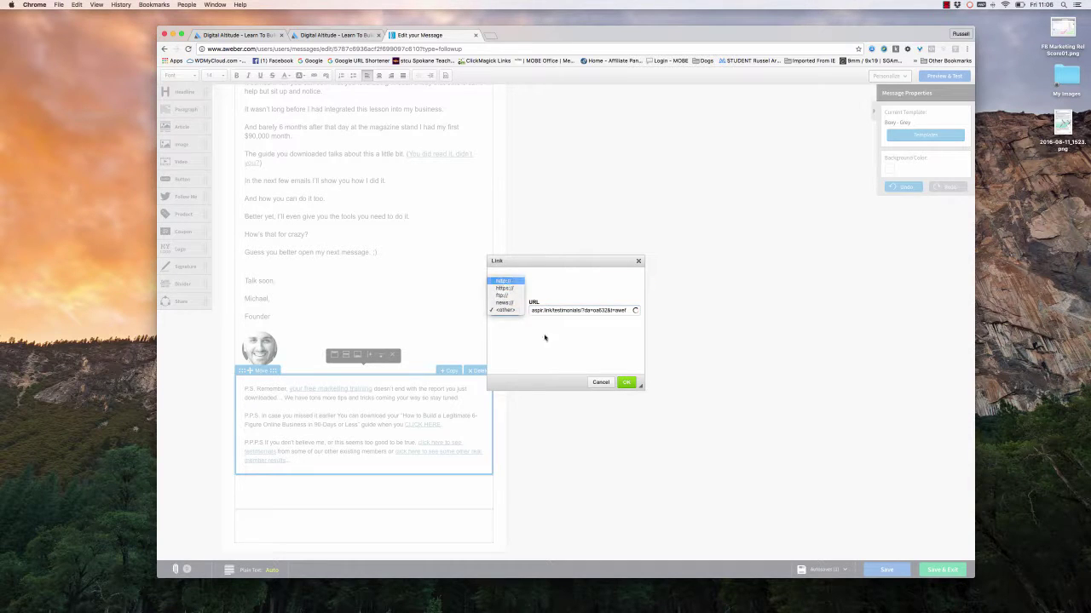
pyautogui.press('Return')
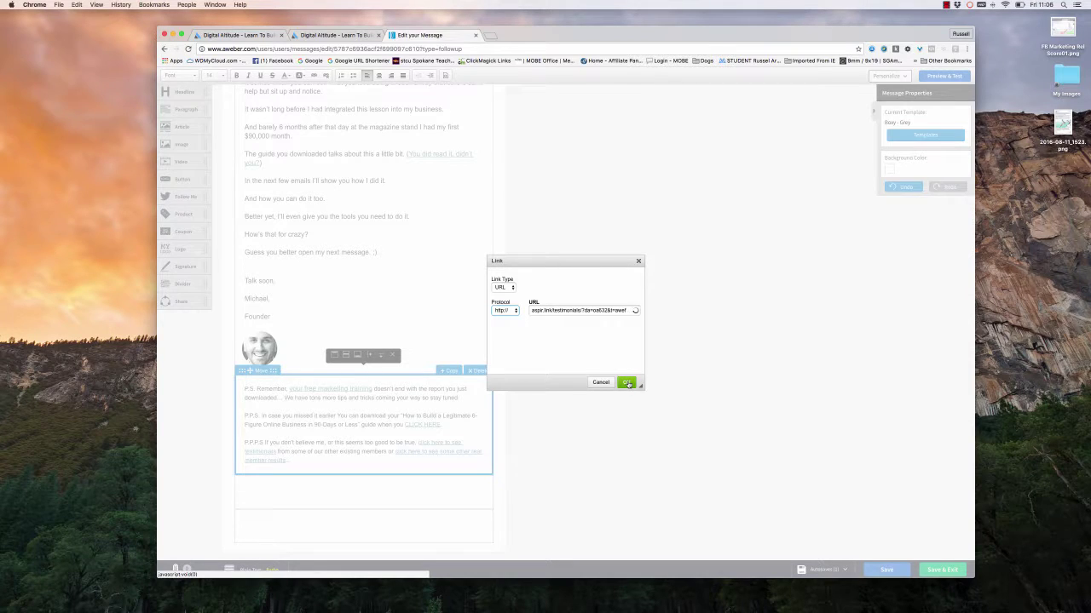
pyautogui.click(626, 383)
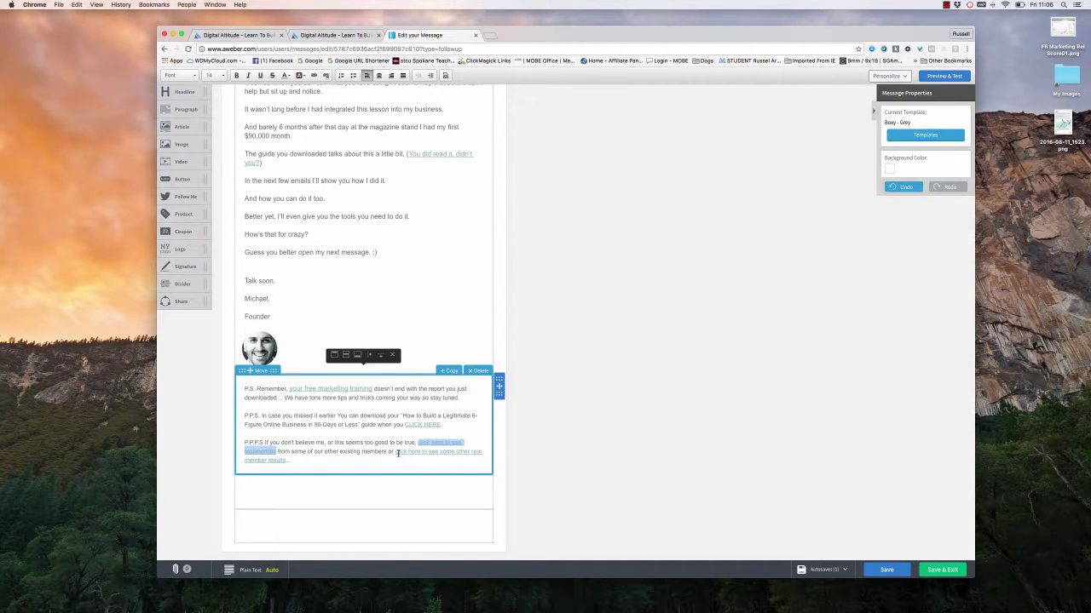
# - Remove the referral placeholder from the member-results link's address and confirm it
pyautogui.moveTo(395, 452); pyautogui.dragTo(289, 461)
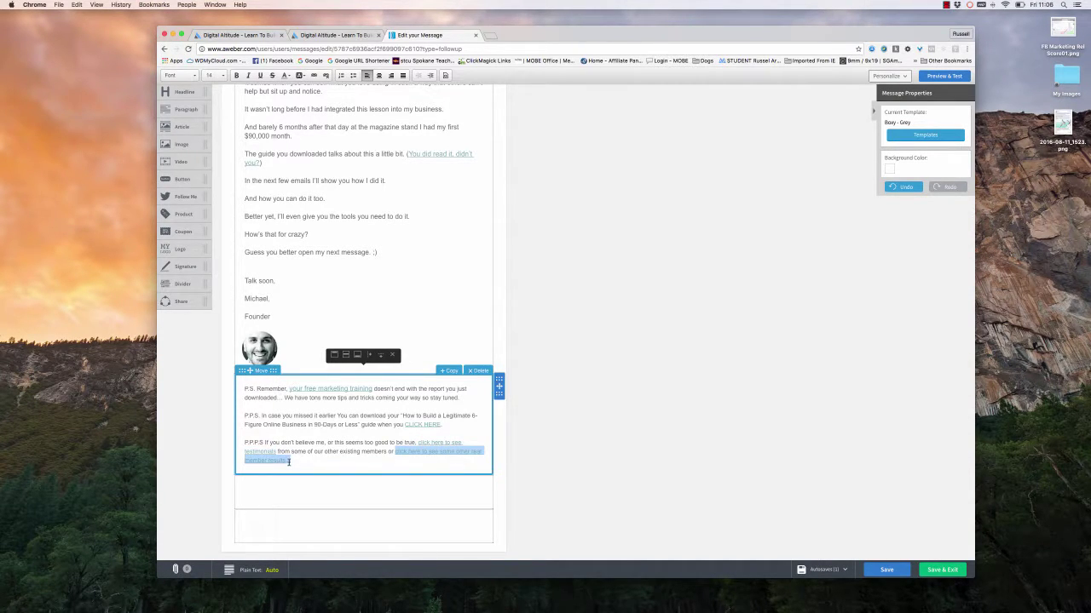
pyautogui.click(313, 75)
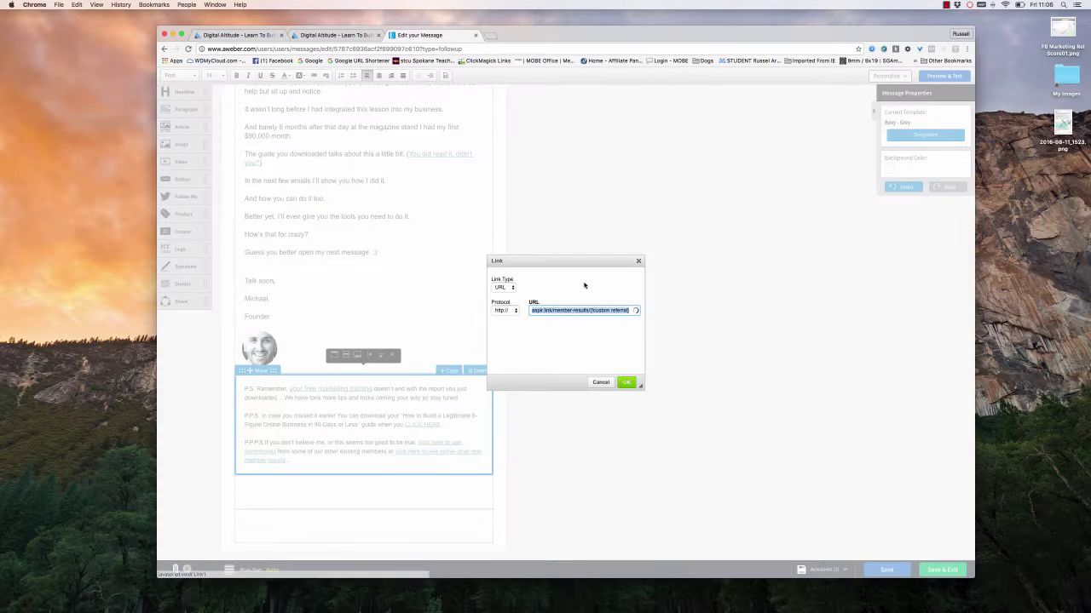
pyautogui.click(633, 311)
pyautogui.press('BackSpace')
pyautogui.press('BackSpace')
pyautogui.press('BackSpace')
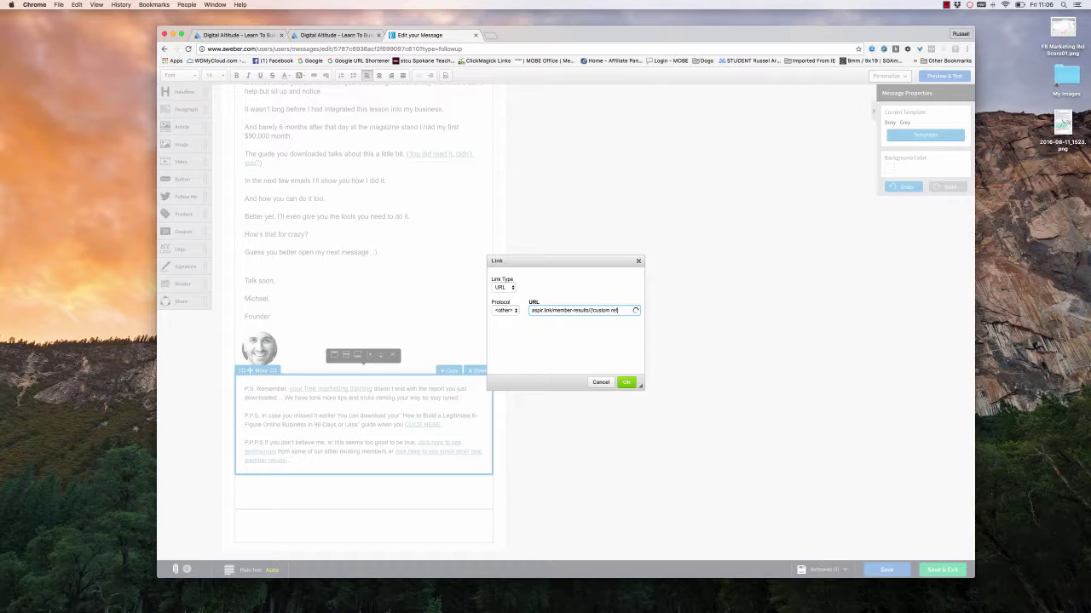
pyautogui.press('BackSpace')
pyautogui.press('BackSpace')
pyautogui.press('BackSpace')
pyautogui.click(506, 310)
pyautogui.click(504, 310)
pyautogui.click(627, 382)
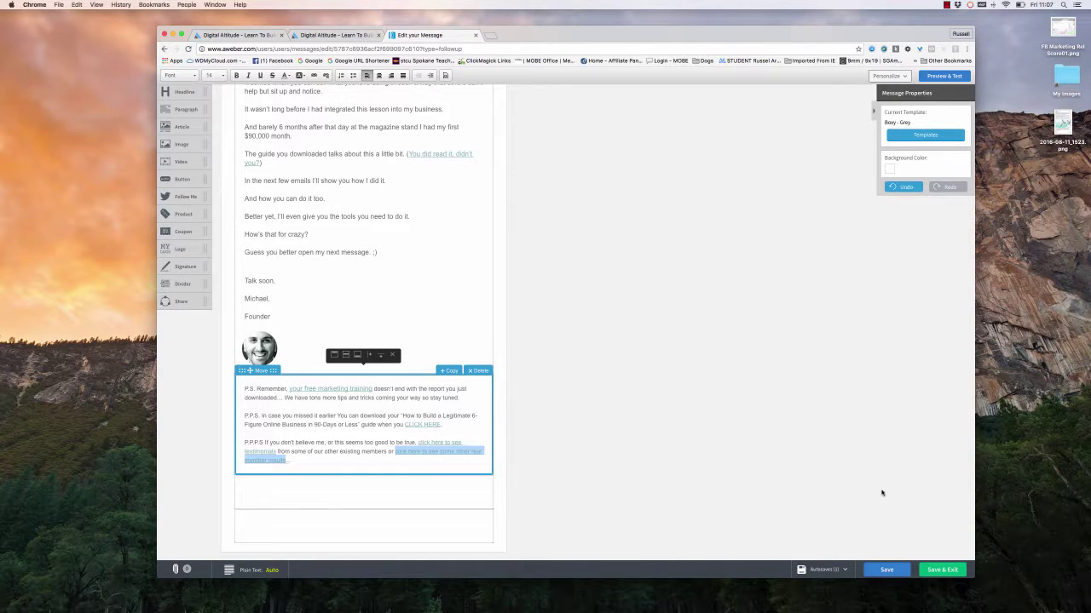
# - Save the third follow-up email and return to the Legacy Follow Up Series list
pyautogui.click(942, 570)
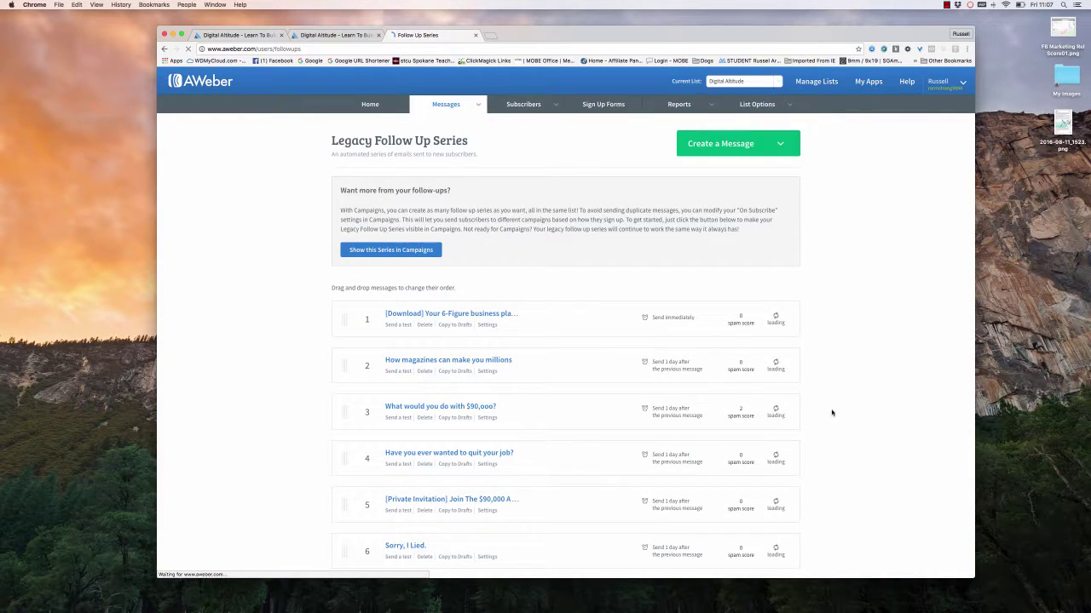
pyautogui.scroll(-2, 835, 414)
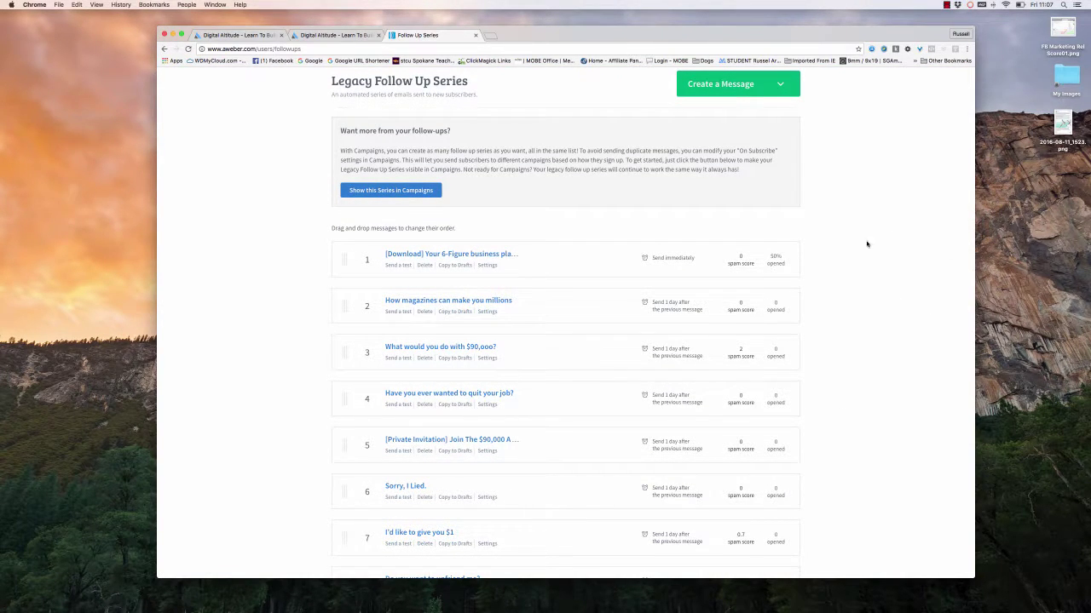
pyautogui.scroll(-1, 888, 375)
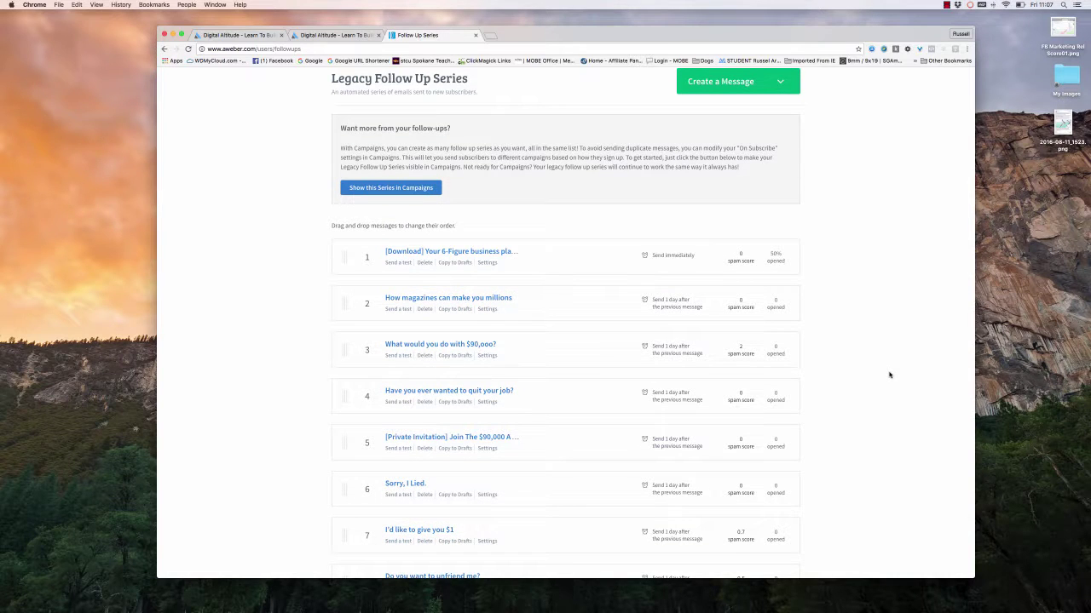